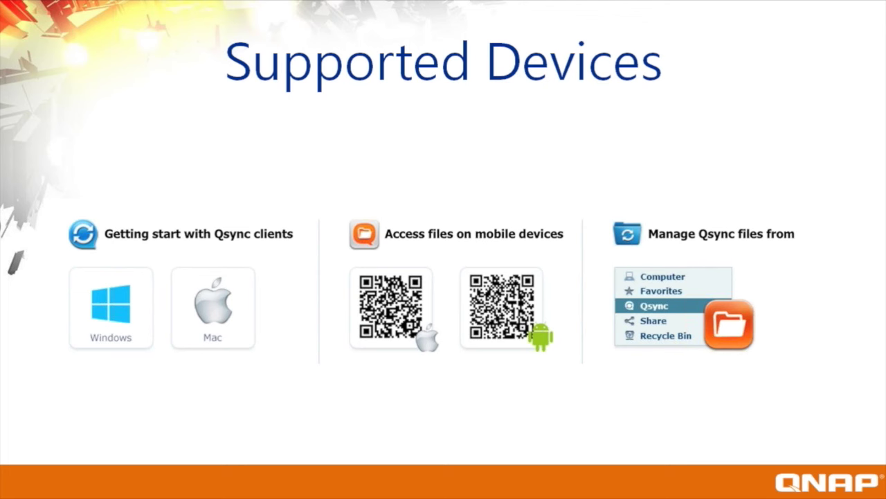
Step: Advance the slideshow to slide 9, 'Live Demo', and return to normal editing view
key(Right)
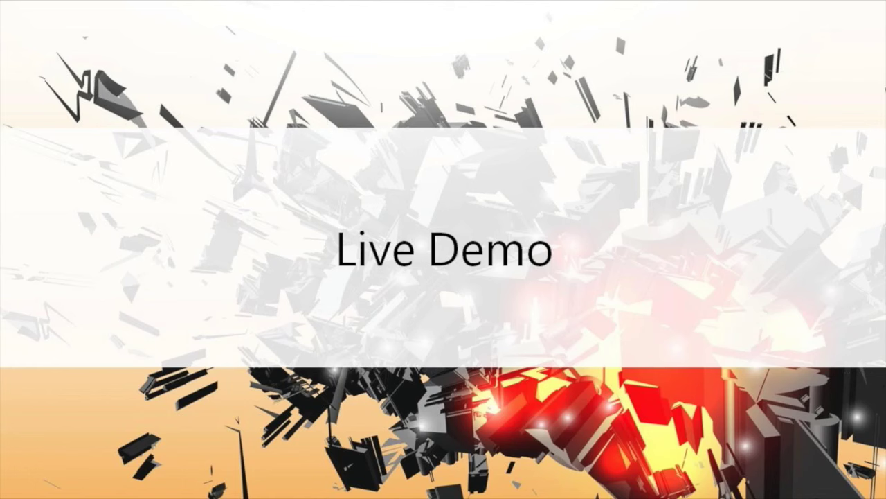
key(Escape)
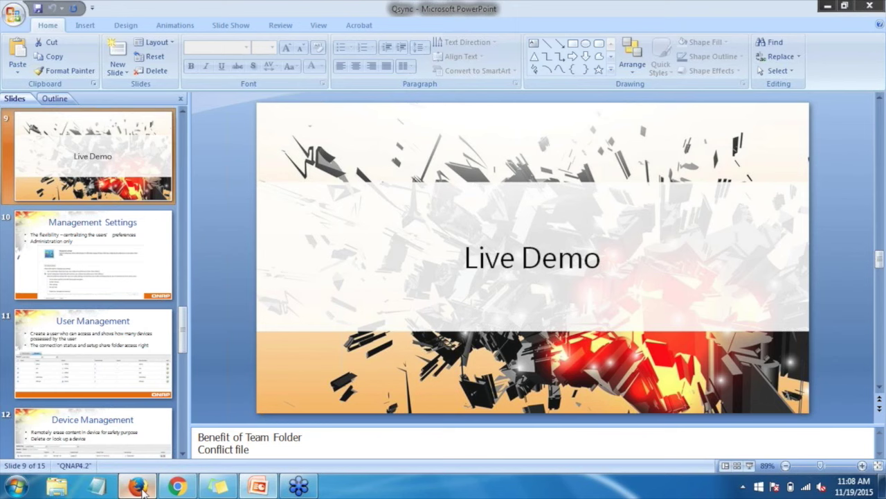
Step: In Firefox's File Station, list the NAS Qsync folder with its TeamShareTest and Screenshots folders
click(139, 487)
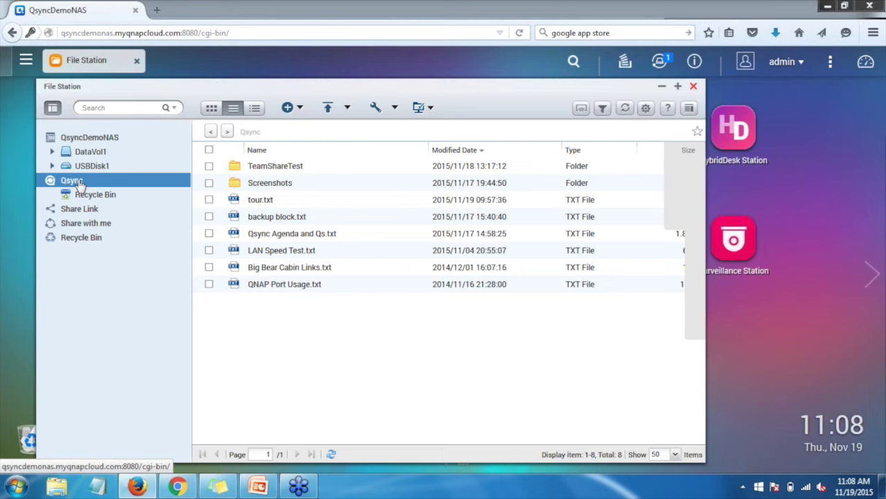
click(73, 182)
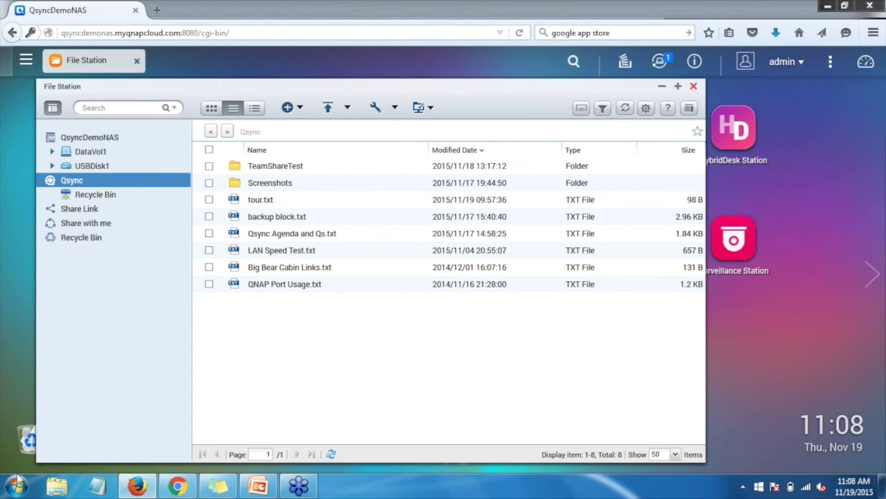
Step: Open the local Qsync folder from Start > Documents in Explorer, then minimize that window
click(17, 485)
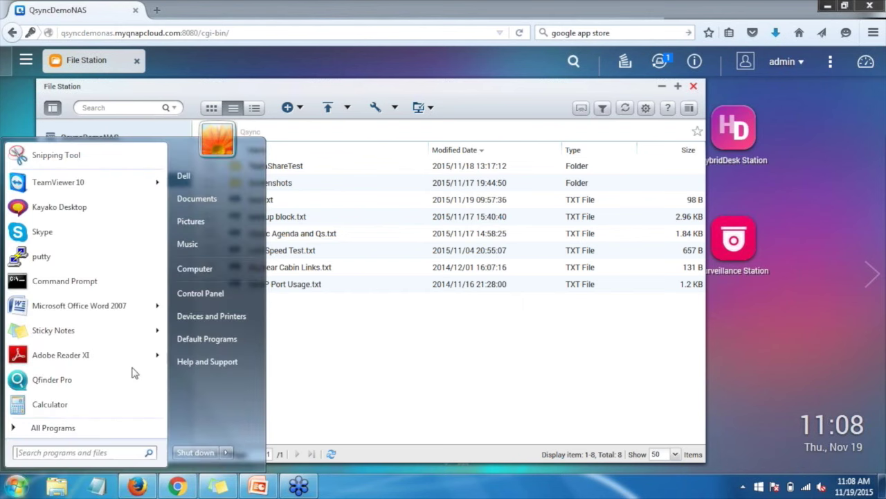
click(210, 203)
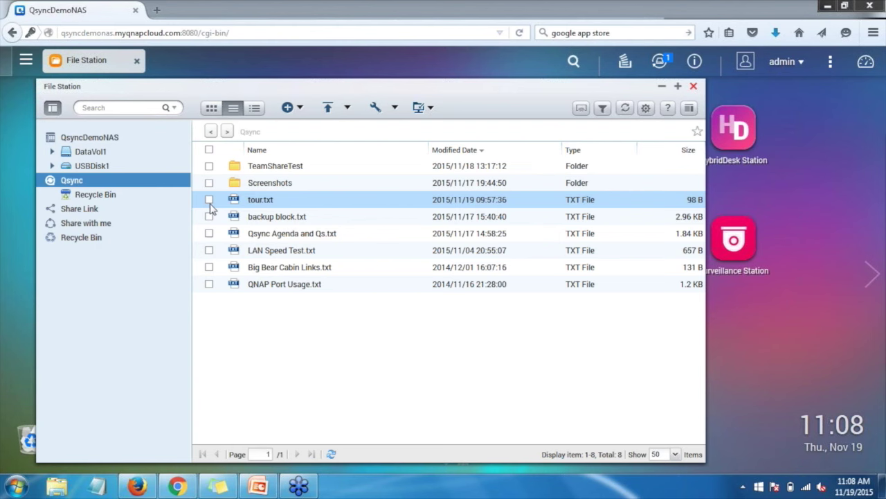
click(231, 220)
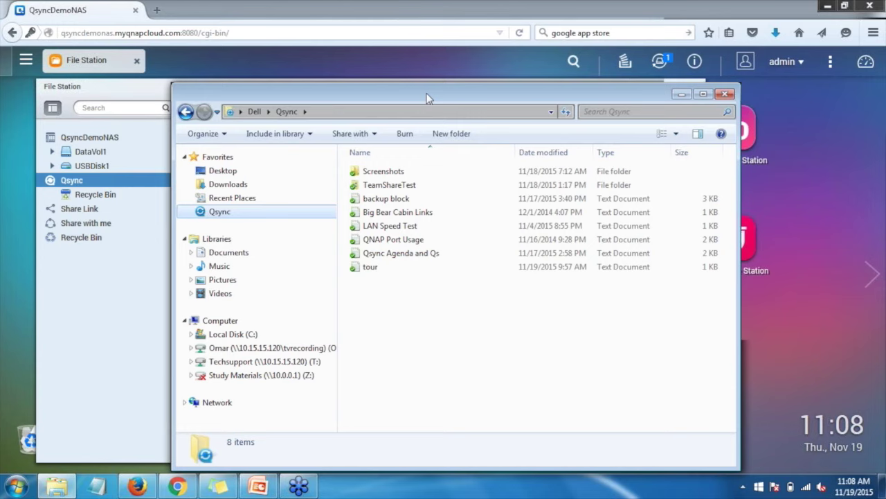
drag(674, 88, 584, 85)
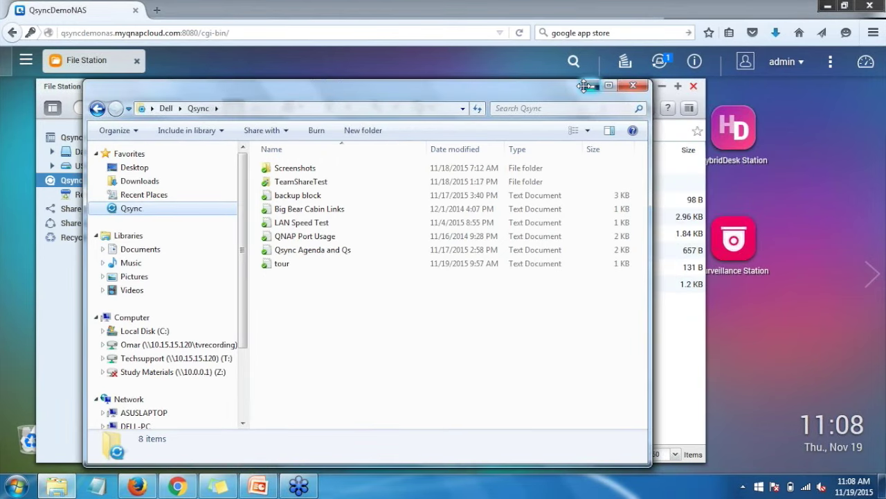
click(585, 86)
Step: Open the local Qsync folder from the Qsync tray icon's menu and move the window aside
click(743, 487)
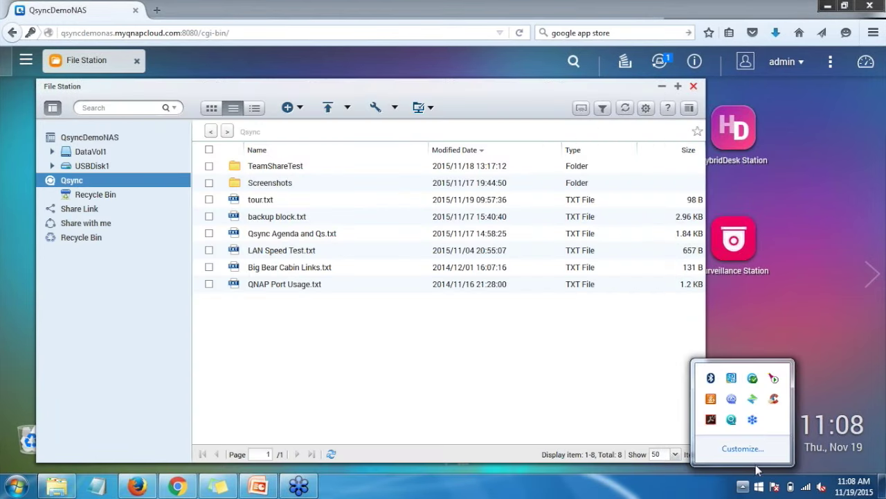
mouse_move(753, 385)
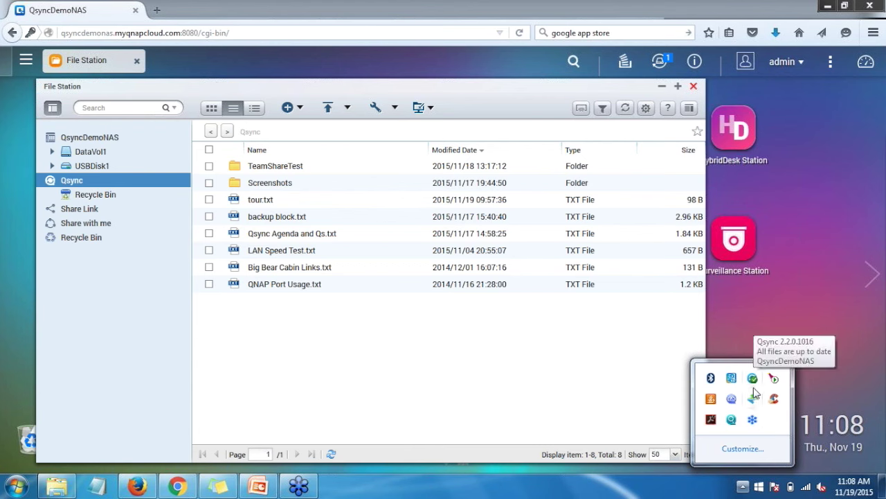
click(753, 385)
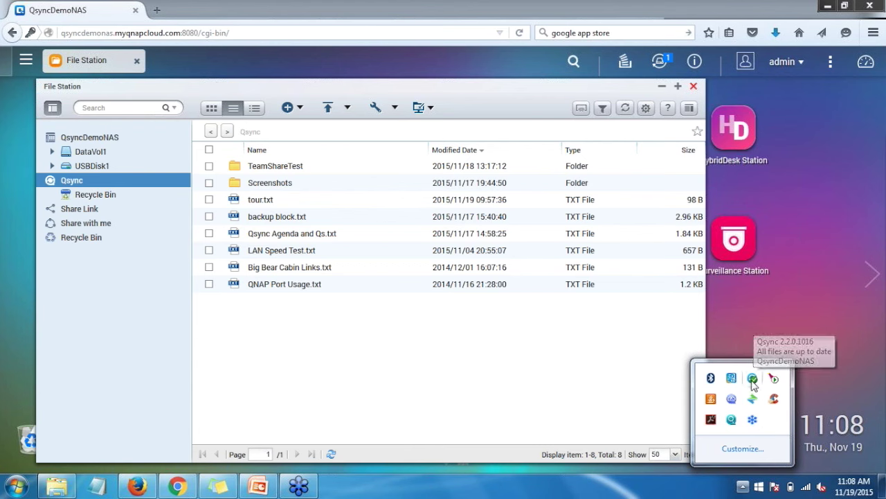
right_click(754, 385)
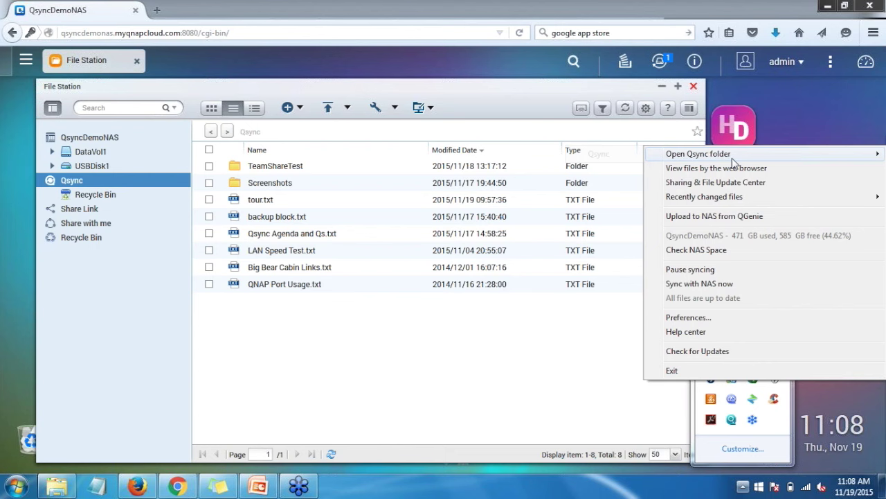
click(609, 163)
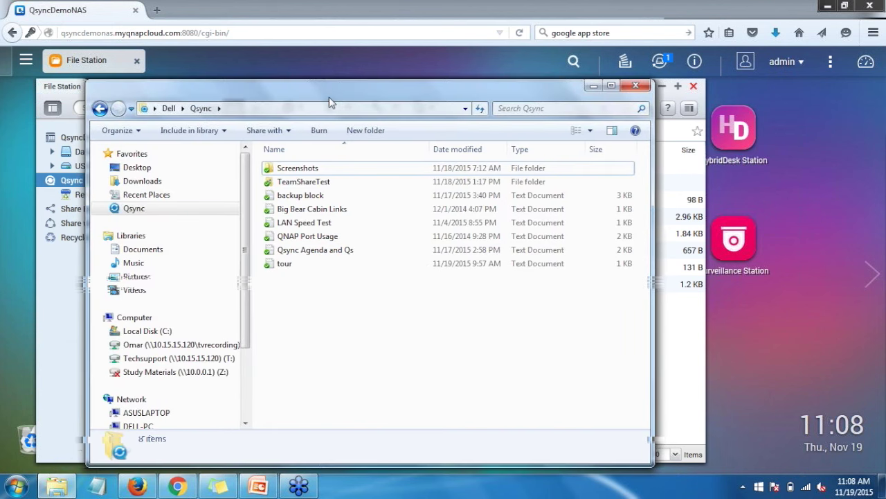
drag(329, 97, 885, 97)
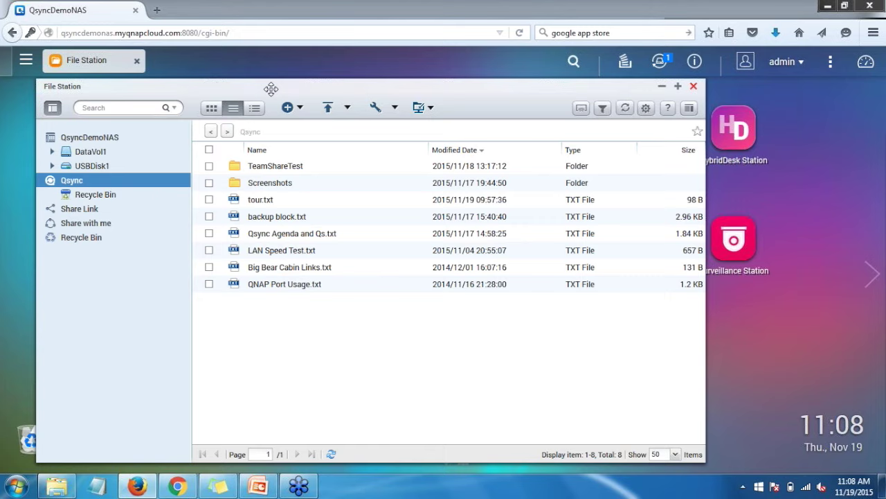
Step: Place File Station and the local Qsync folder side by side, then return to PowerPoint
drag(270, 89, 266, 88)
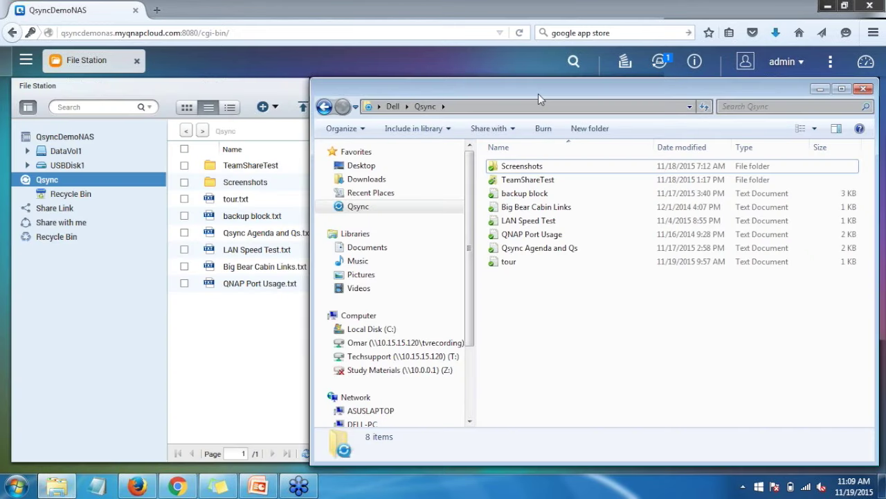
drag(538, 94, 563, 90)
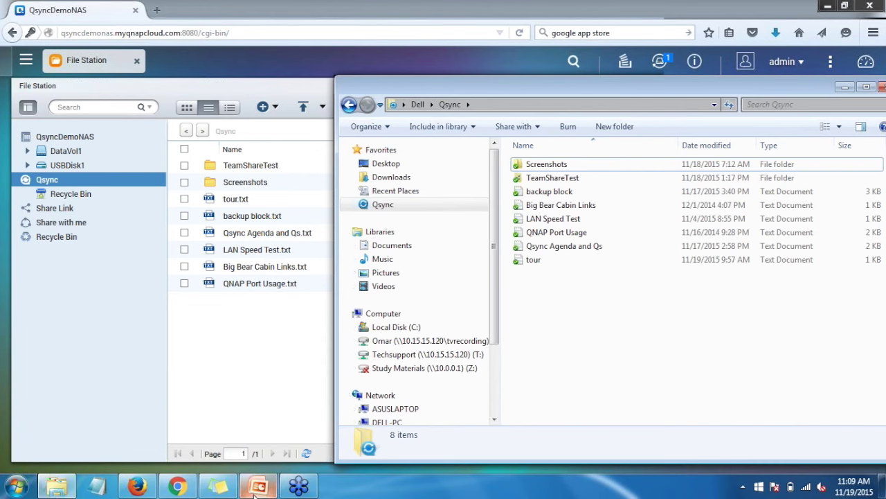
click(255, 489)
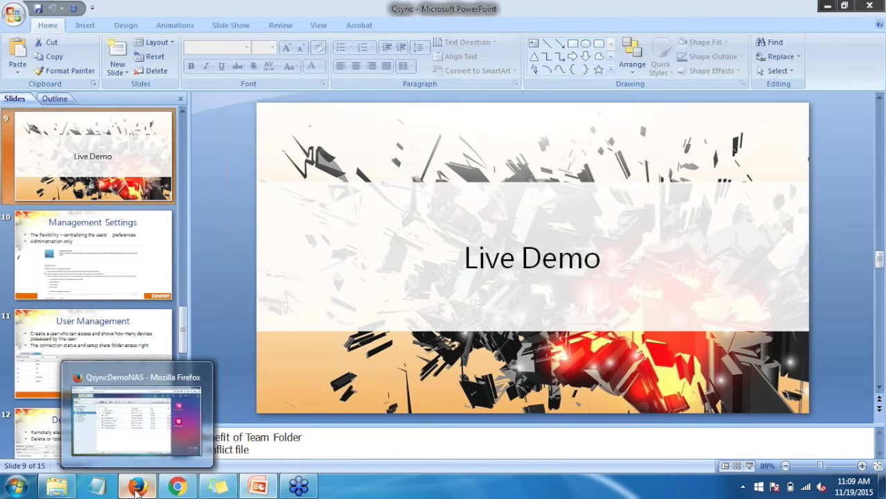
Step: Minimize File Station with Show Desktop to reveal the QTS app icons, checking the Main Menu
click(136, 488)
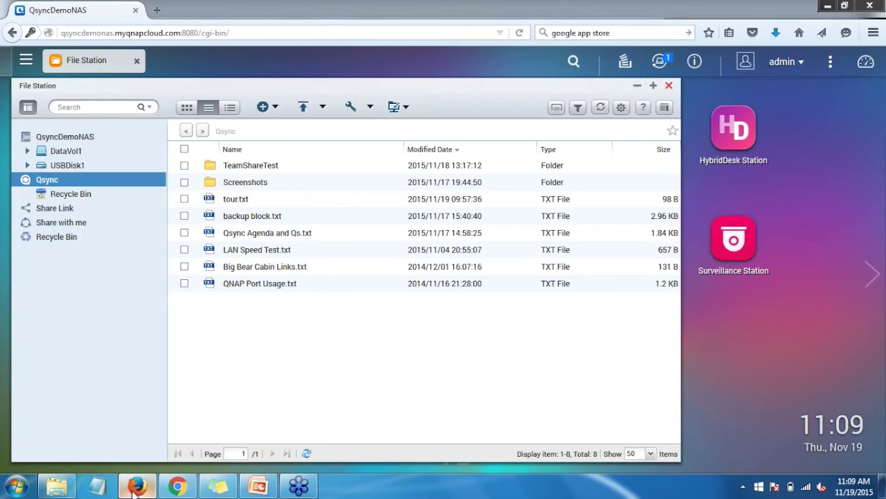
mouse_move(62, 477)
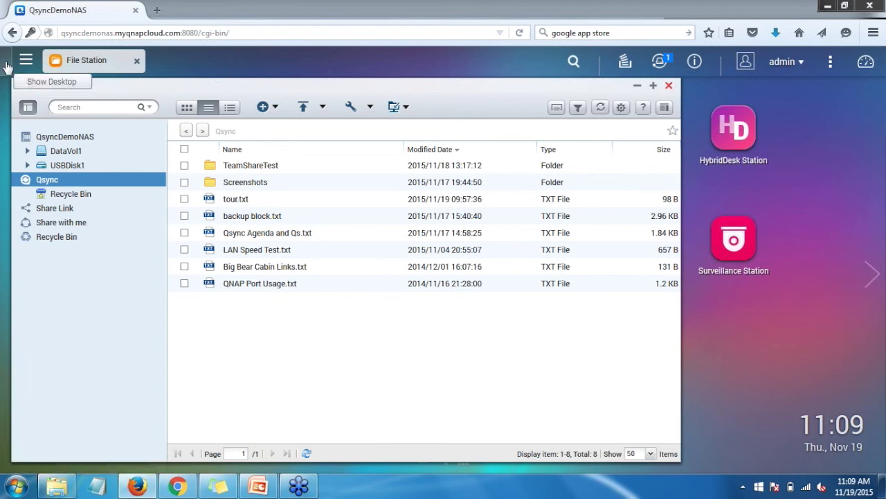
click(6, 63)
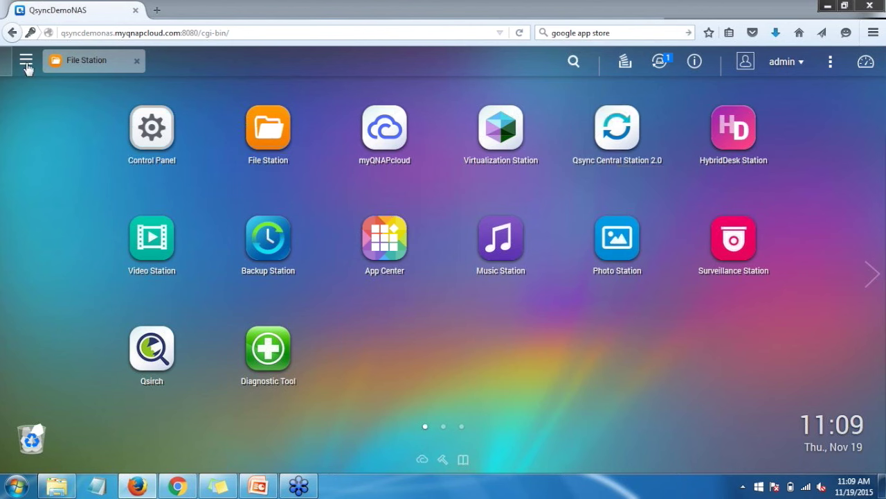
click(25, 63)
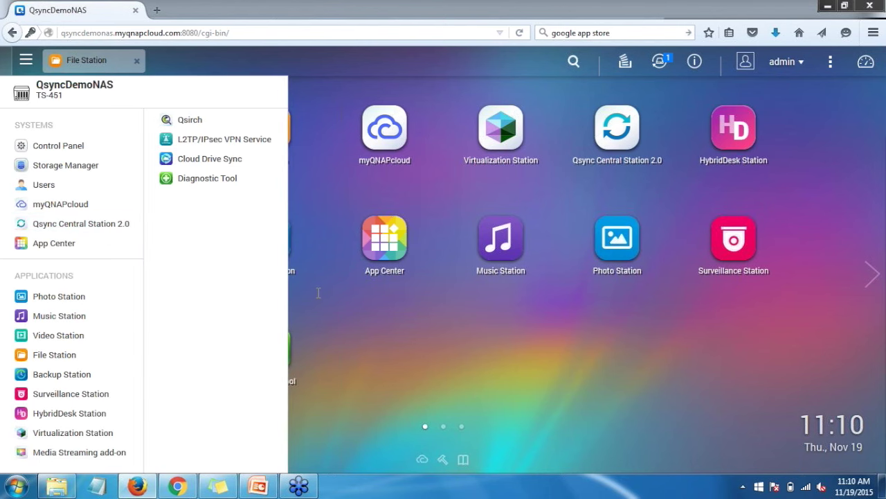
click(346, 307)
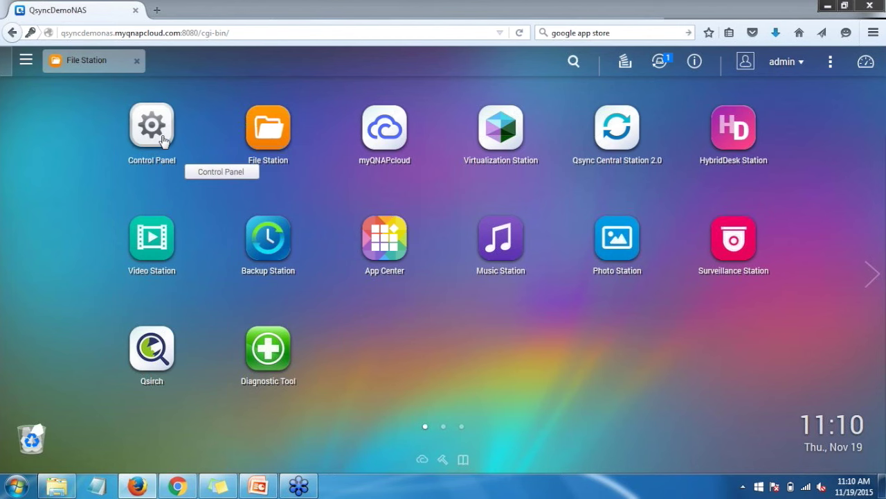
Step: Open Control Panel and go to its Network Services settings group
click(162, 138)
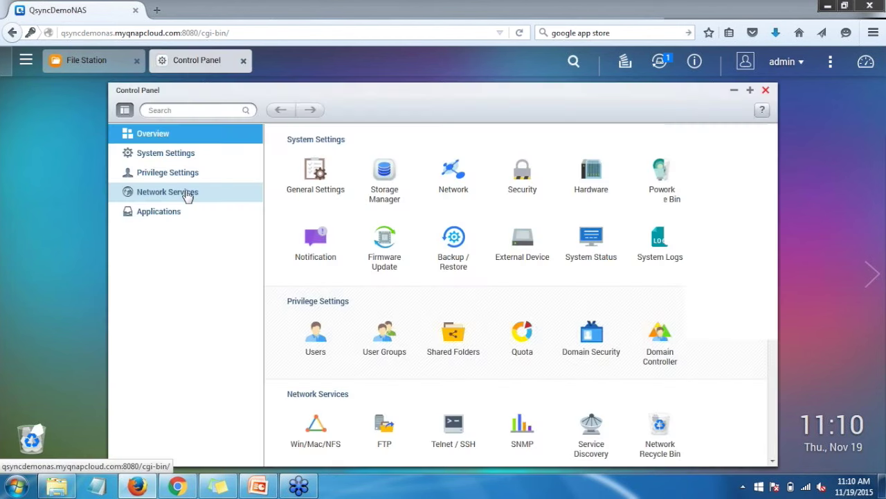
click(187, 195)
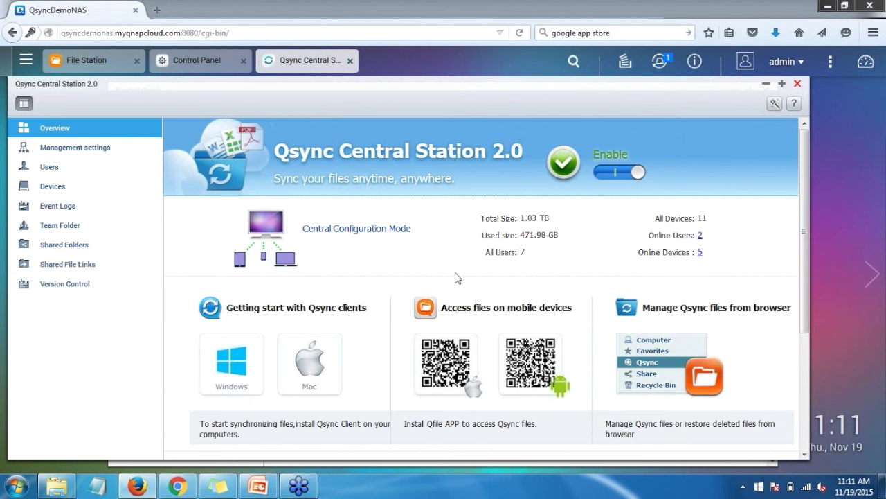
scroll(456, 277, down, 1)
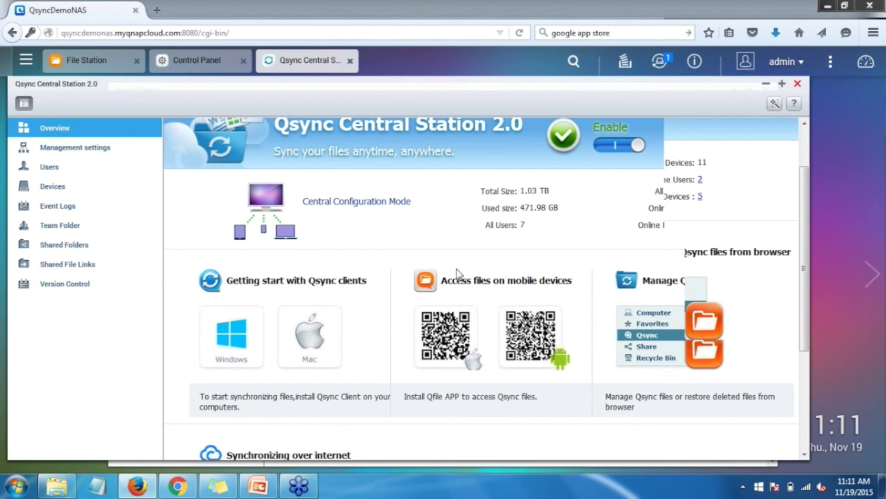
scroll(457, 274, down, 3)
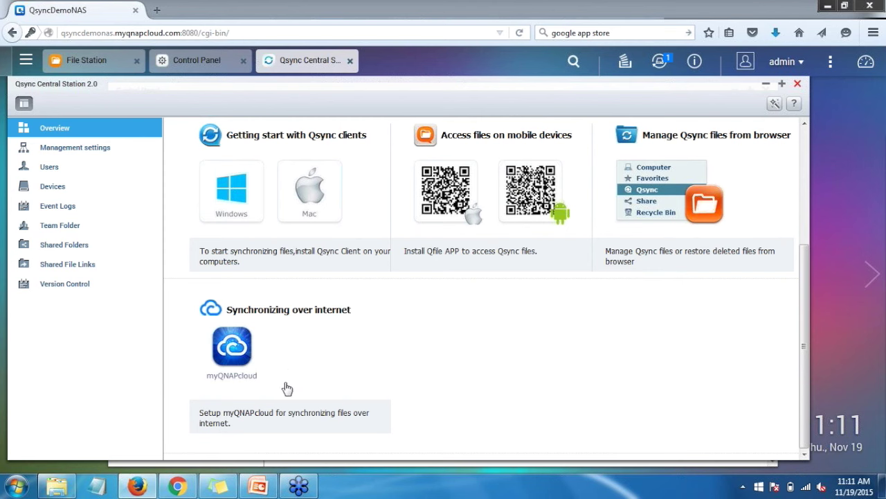
mouse_move(269, 490)
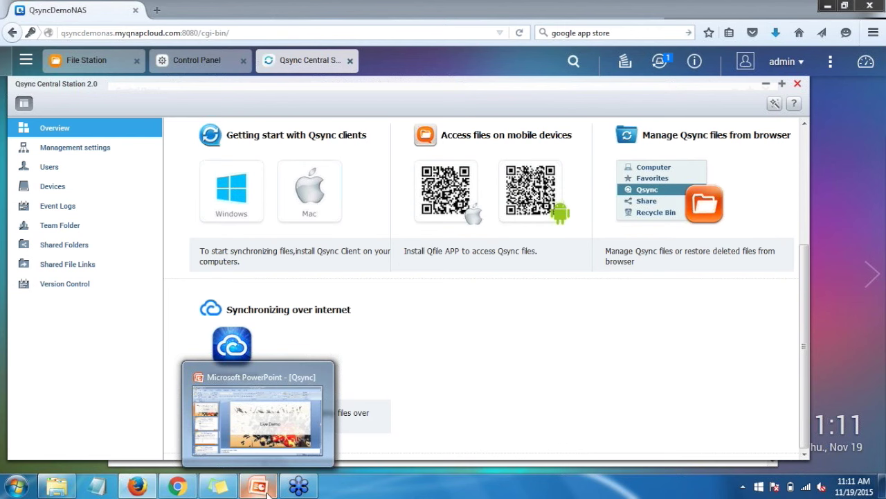
Step: Move the PowerPoint deck to the Management Settings slide, then return to Qsync Central Station
key(alt+Tab)
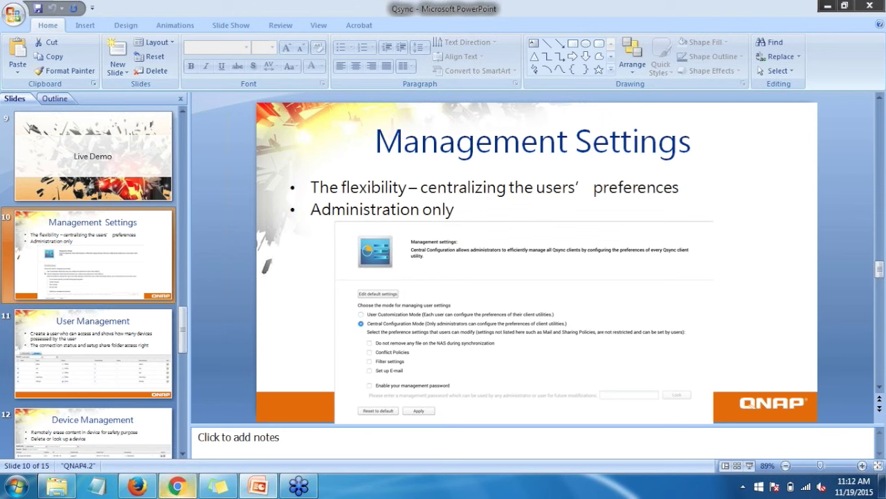
click(152, 489)
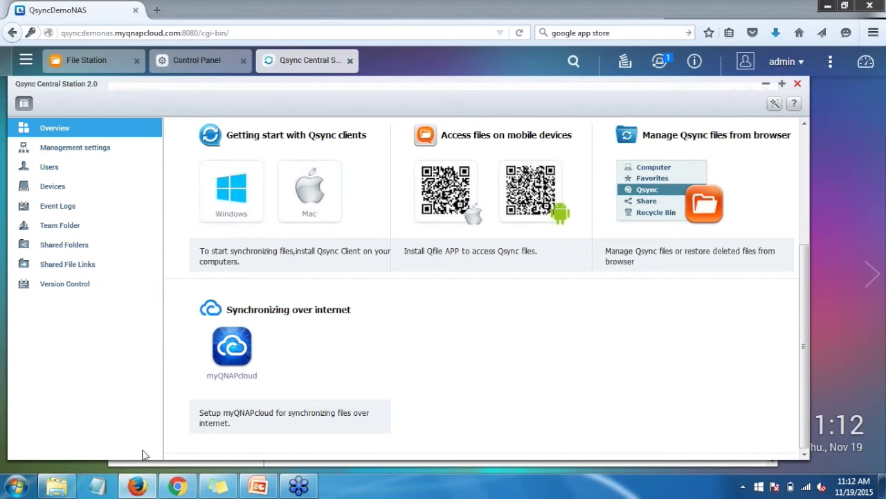
Step: On the Management settings page, choose User Customization Mode instead of Central Configuration Mode and apply it
click(85, 153)
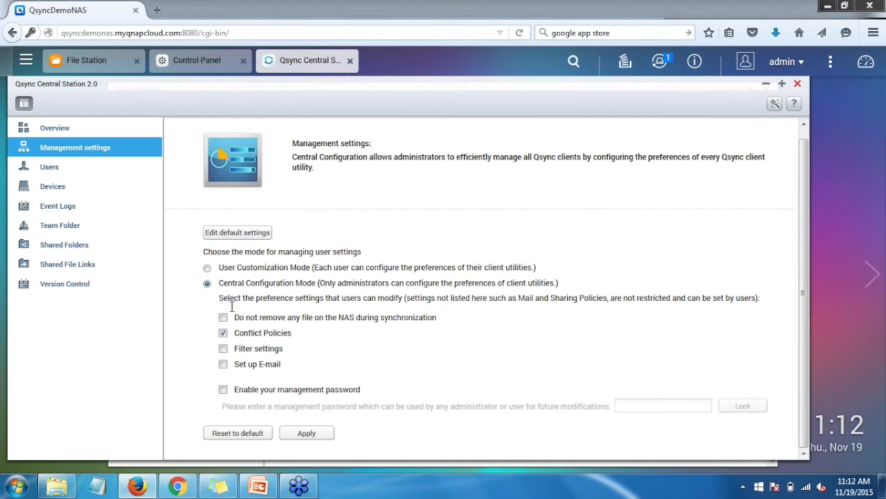
click(207, 268)
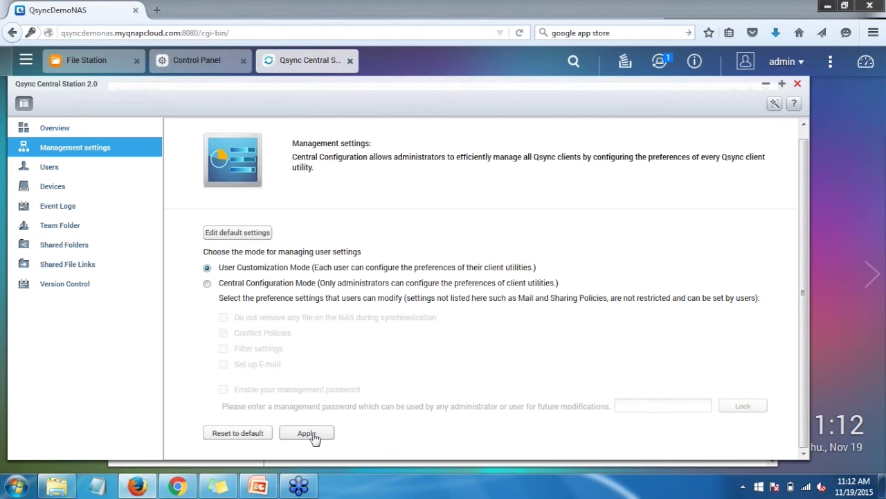
click(309, 433)
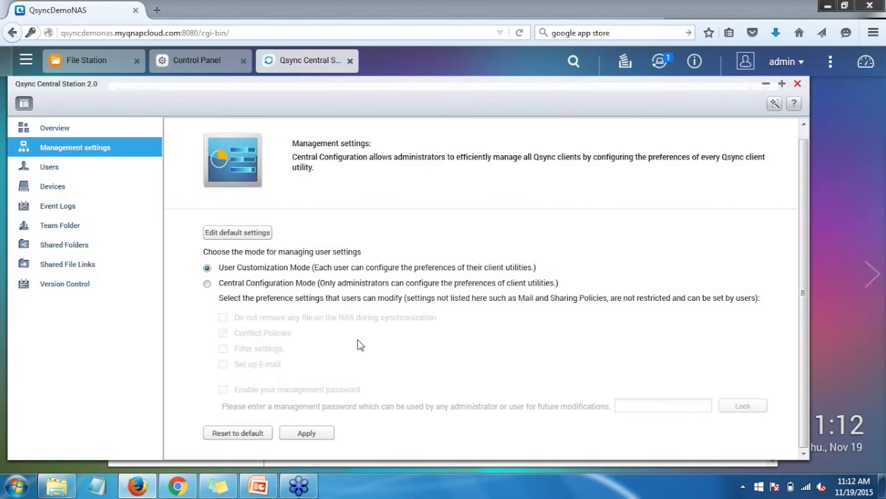
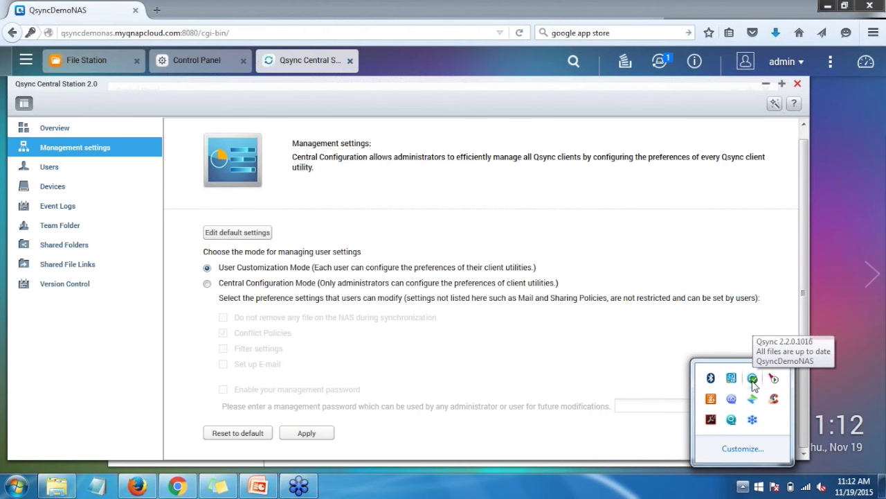
Step: Open Qsync Client Preferences on the Policy tab and focus the Conflict Policies setting
click(709, 322)
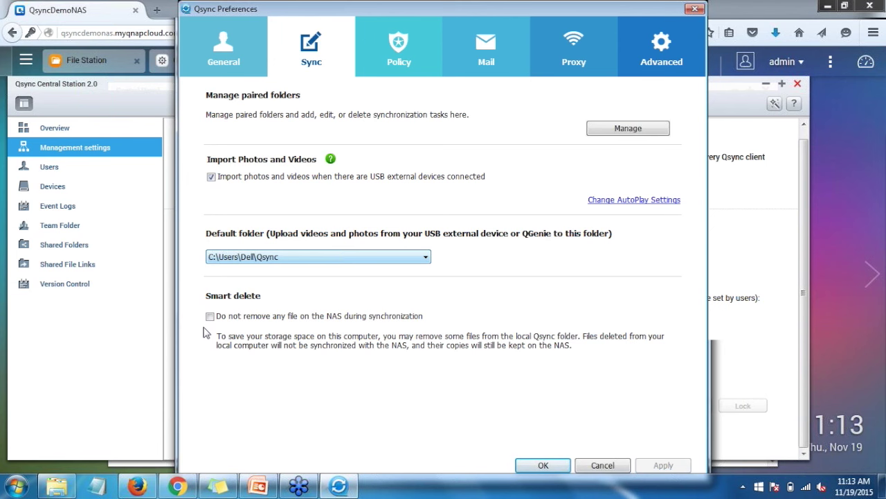
click(408, 59)
click(332, 137)
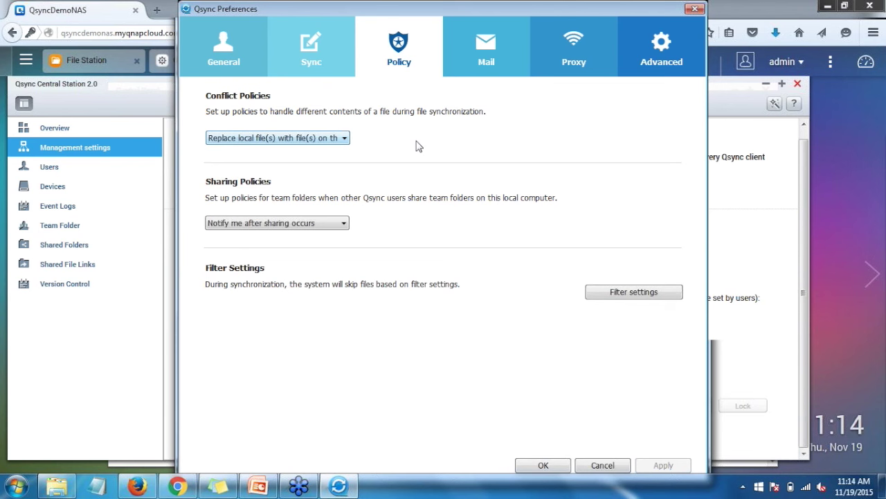
Step: Try Rename file(s) on the NAS, then settle on Rename local file(s) as conflict policy
click(345, 138)
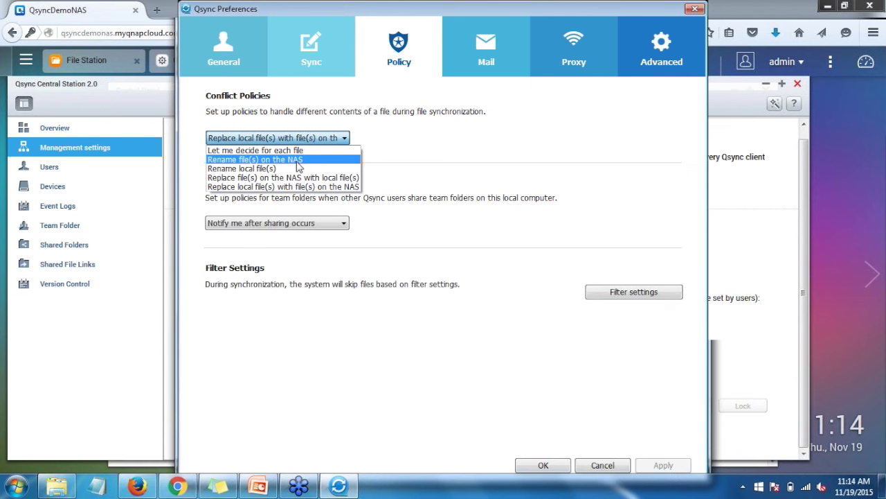
click(299, 160)
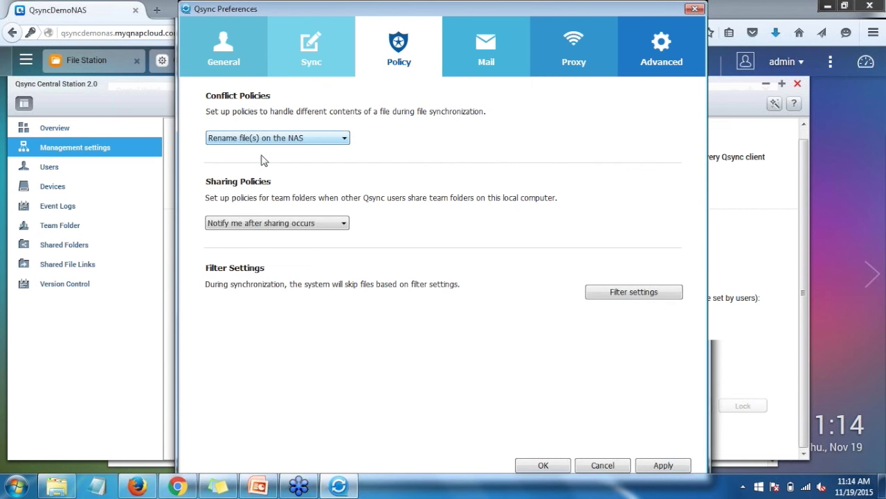
click(306, 138)
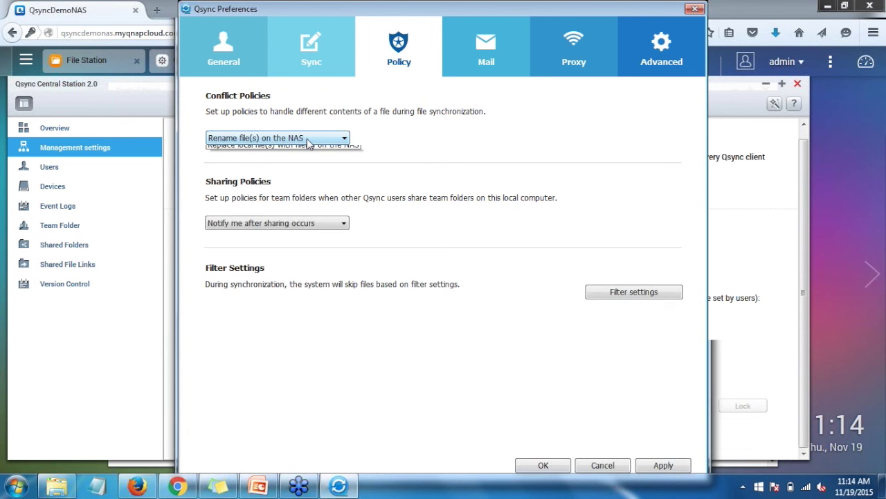
click(295, 169)
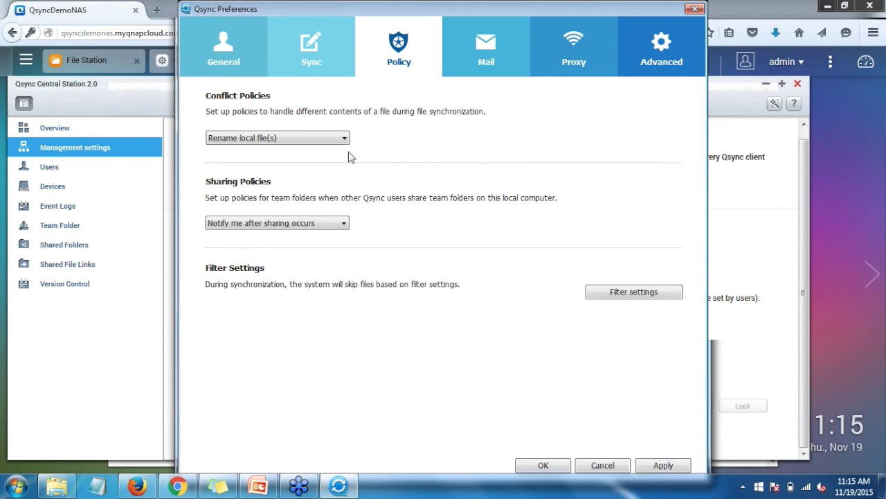
click(326, 139)
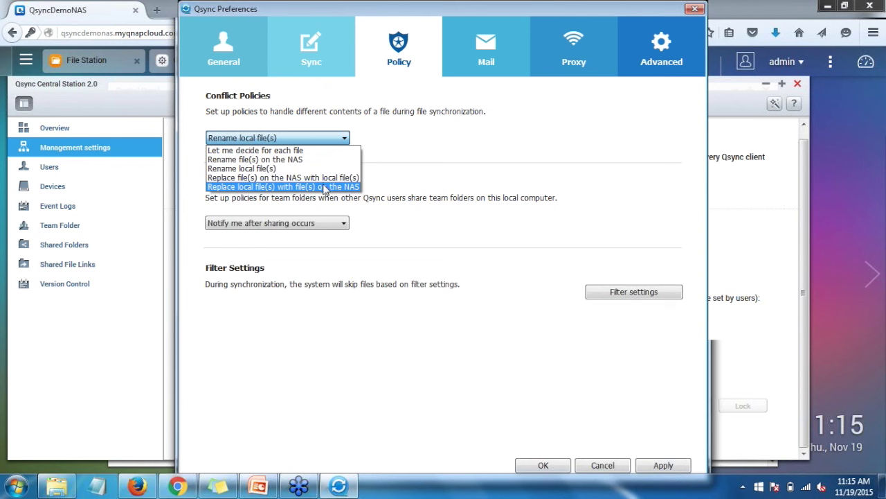
Step: Switch the conflict policy to Replace local file(s) with file(s) on the NAS
click(324, 187)
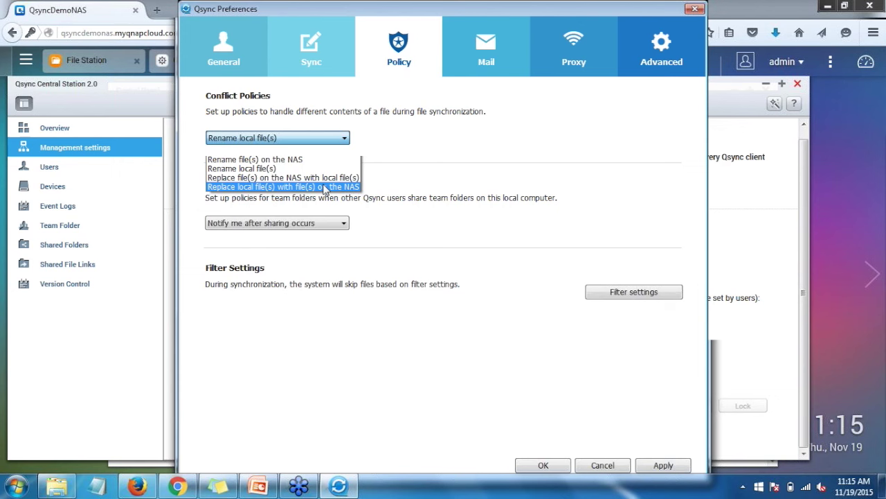
click(315, 138)
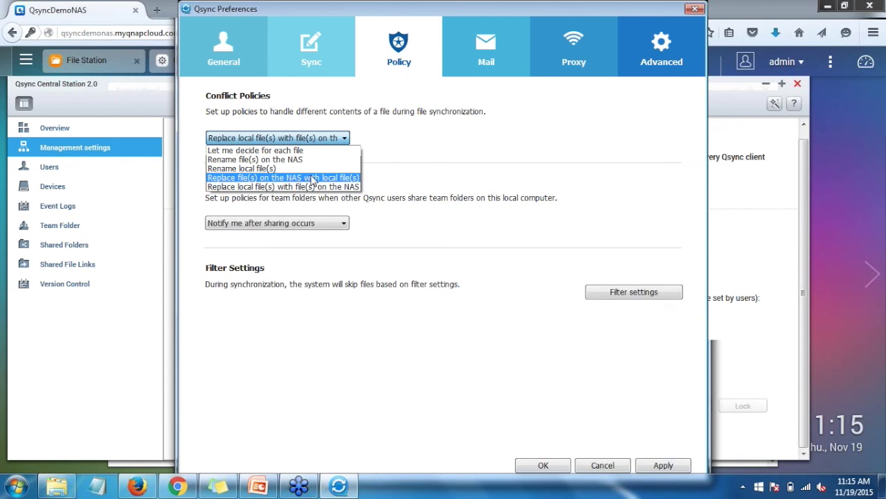
click(313, 178)
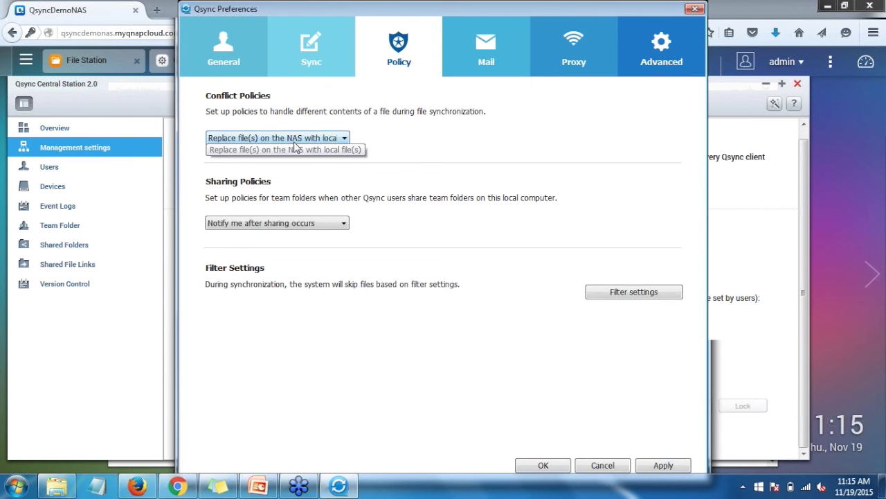
click(294, 140)
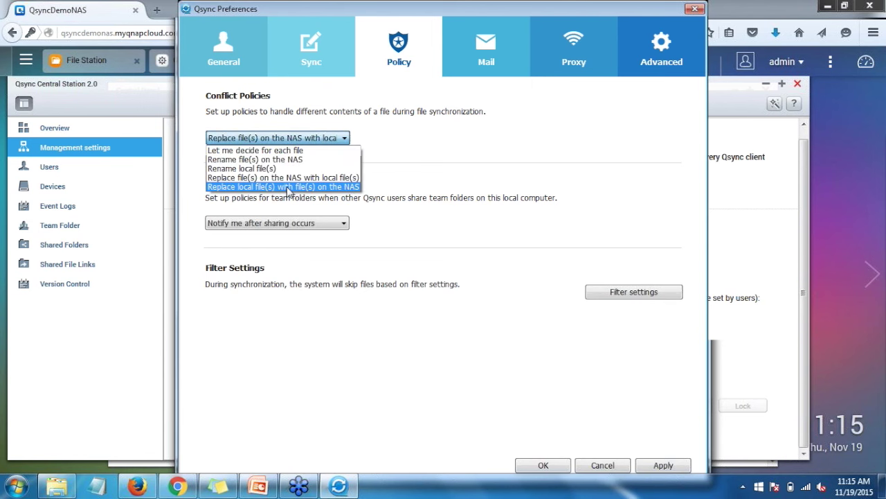
click(289, 189)
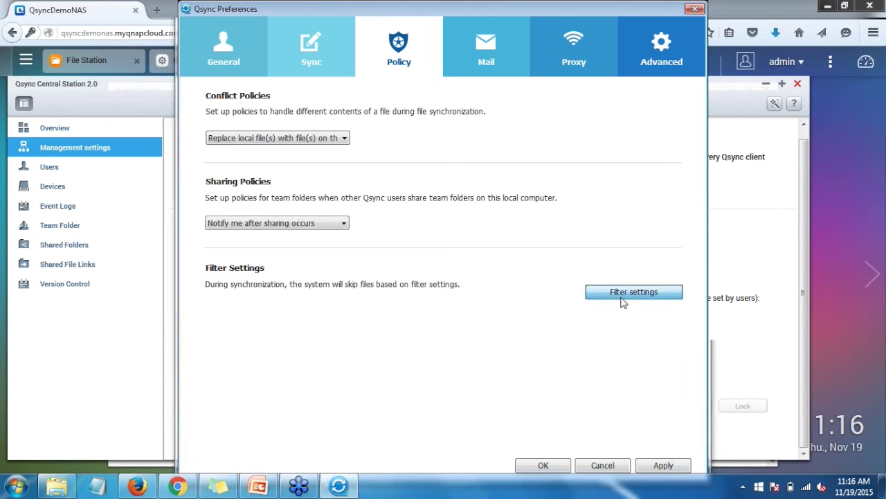
Step: Enter a .exe filter in Filter settings, then cancel without adding it
click(622, 299)
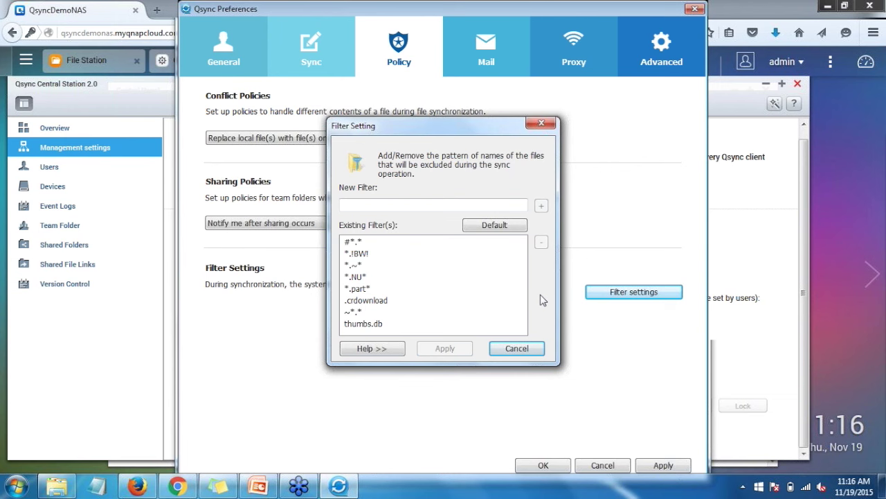
click(372, 206)
text(.exe)
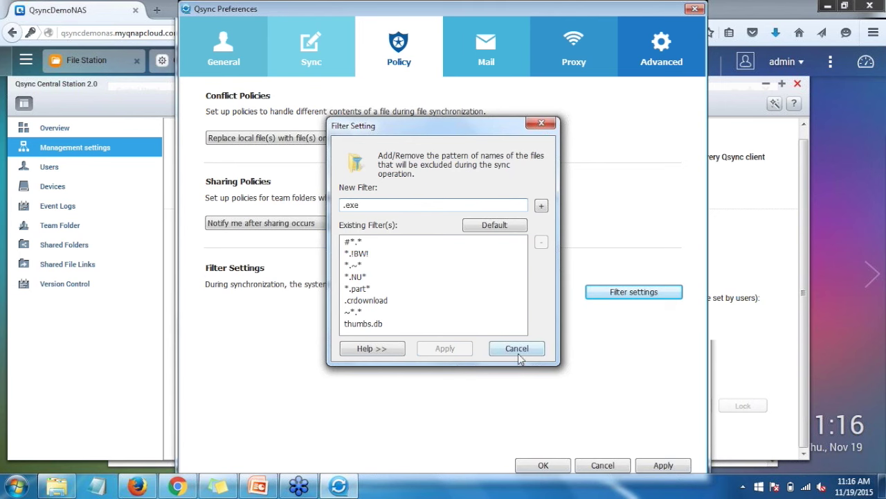
click(518, 351)
Step: Review the Mail settings, close the client preferences, and select Central Configuration Mode
click(483, 47)
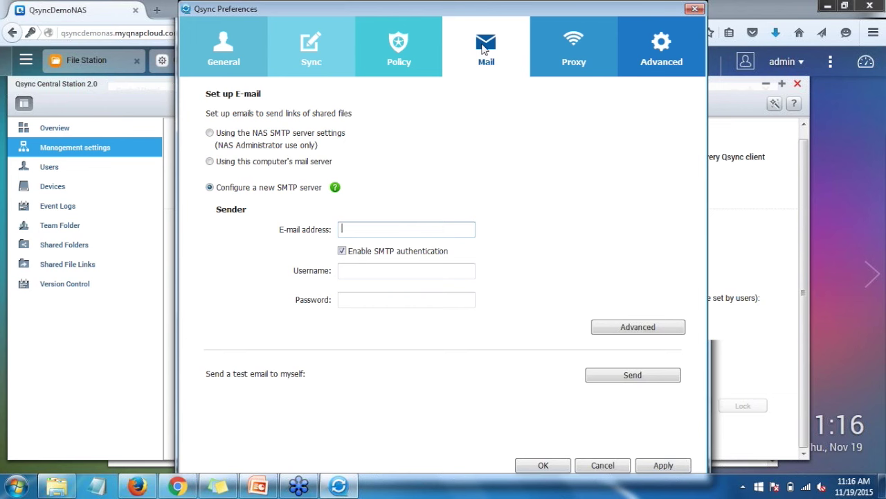
click(602, 465)
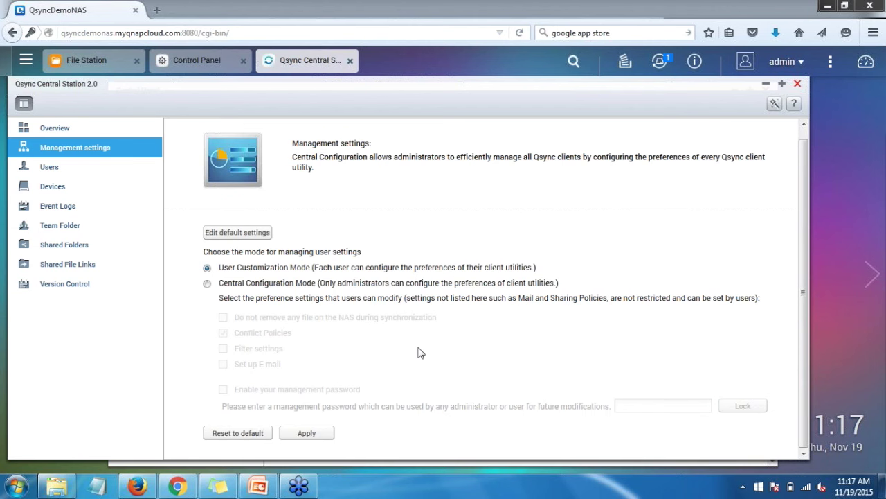
click(208, 284)
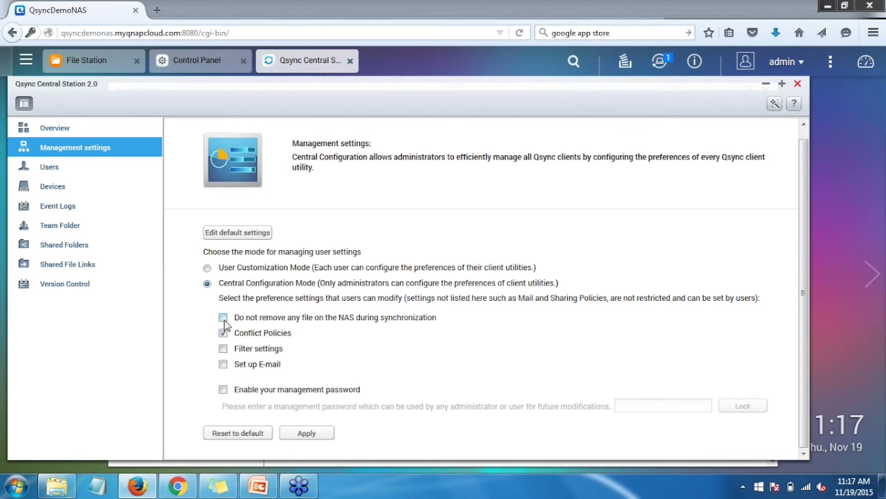
Step: Apply Central Configuration Mode, leaving only Conflict Policies modifiable by users
click(307, 433)
Step: Reopen Qsync Client Preferences from the tray, check Sync and Policy, and show Filter settings
click(743, 486)
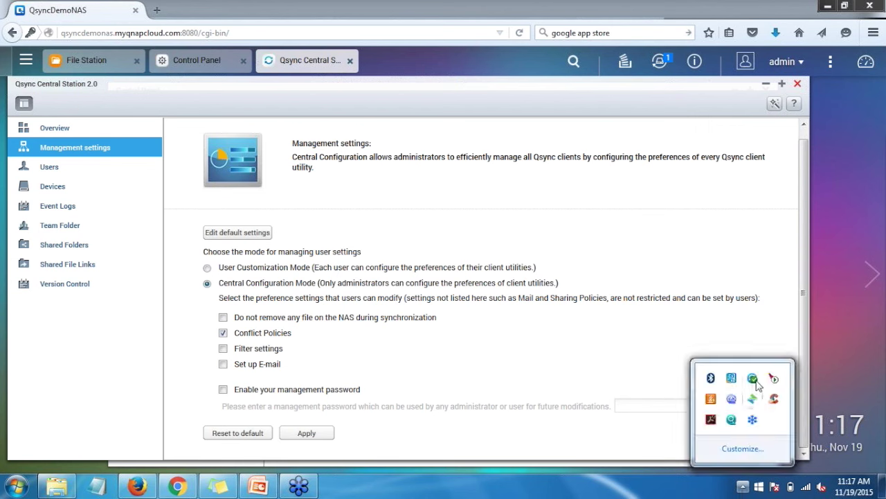
right_click(758, 385)
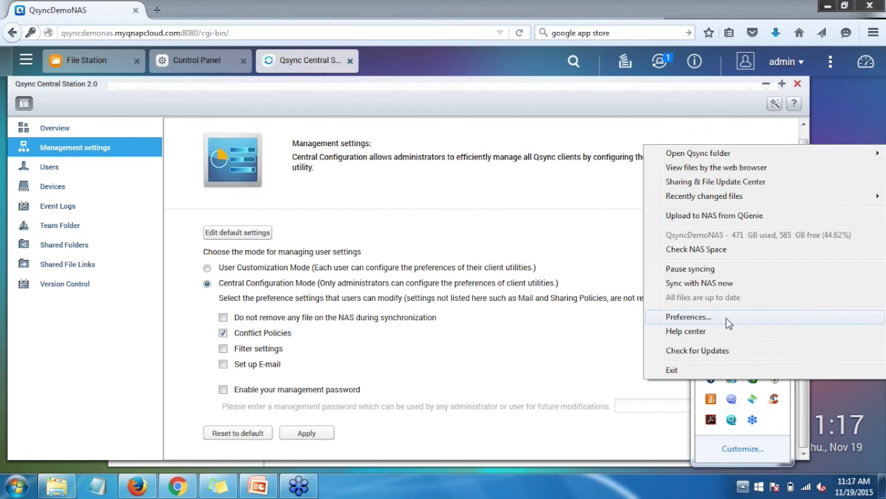
click(724, 319)
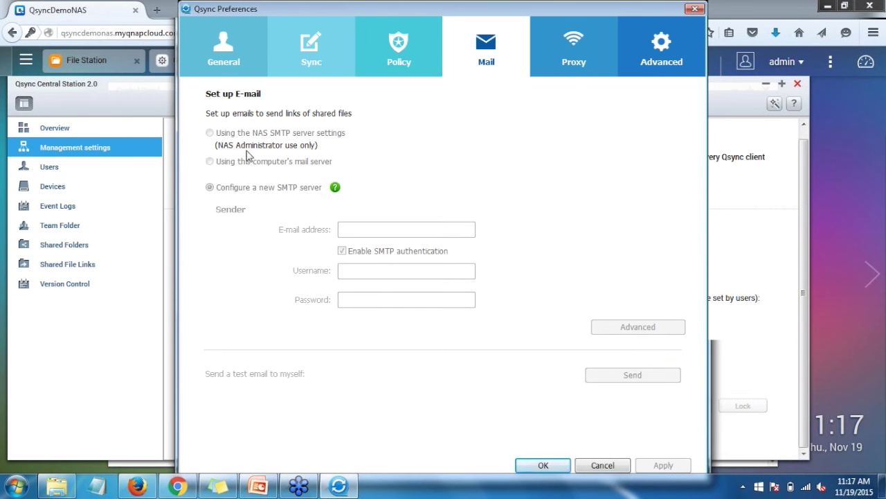
click(315, 47)
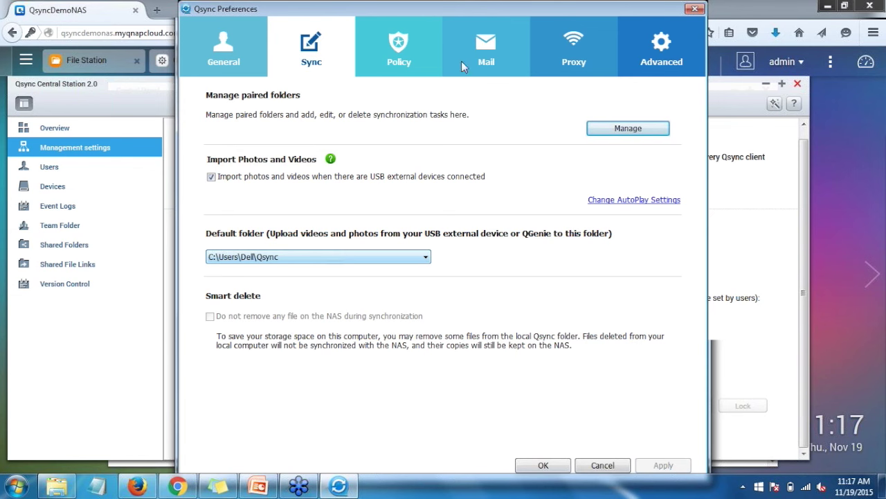
click(399, 42)
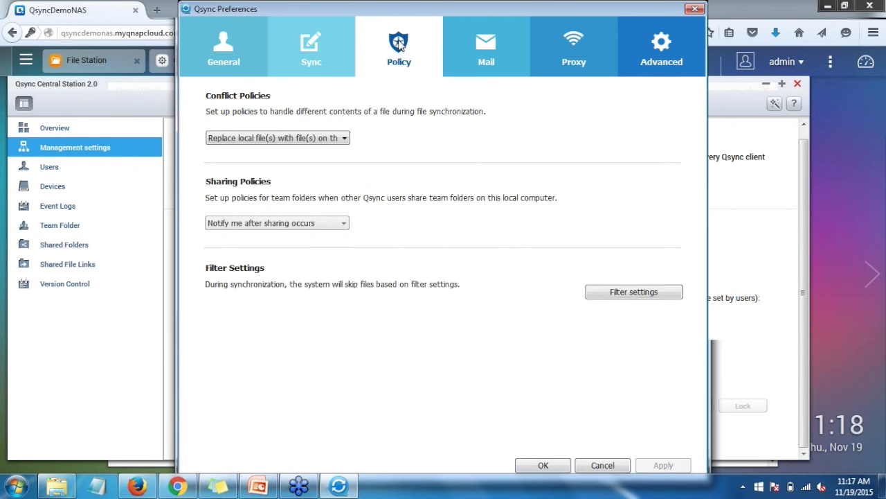
click(630, 293)
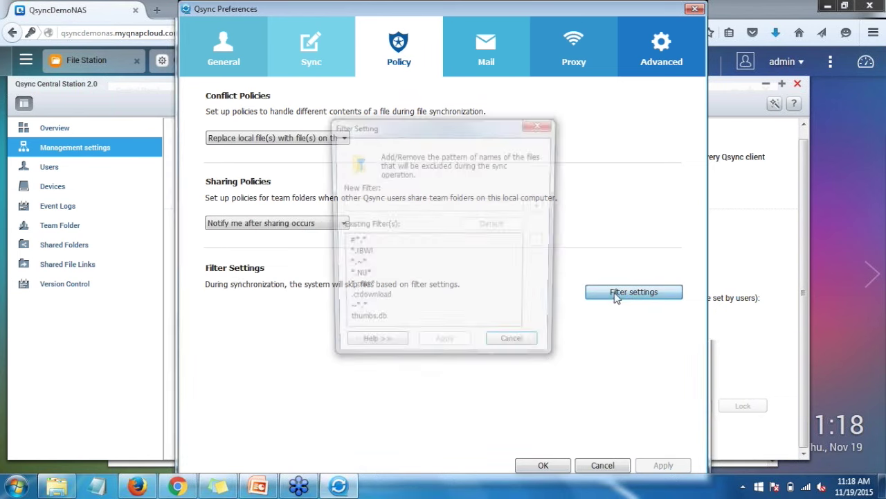
Step: Set the conflict policy to 'Let me decide for each file', apply it, and close Preferences
click(517, 348)
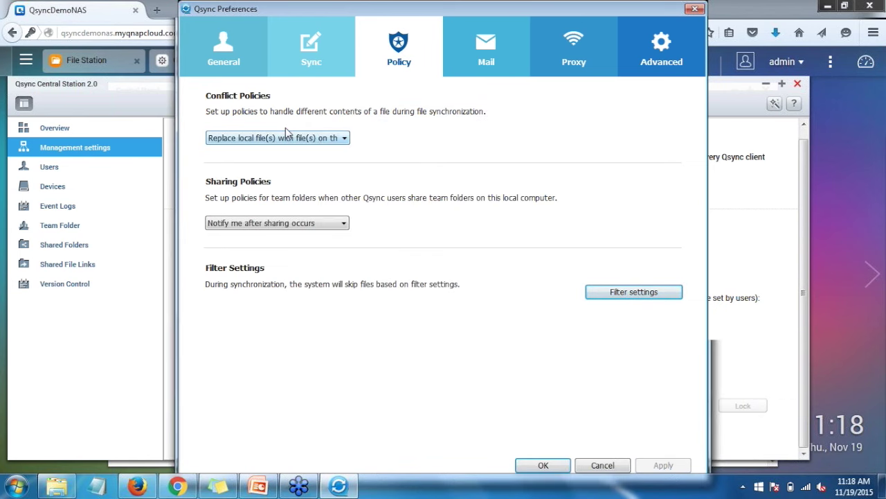
click(288, 137)
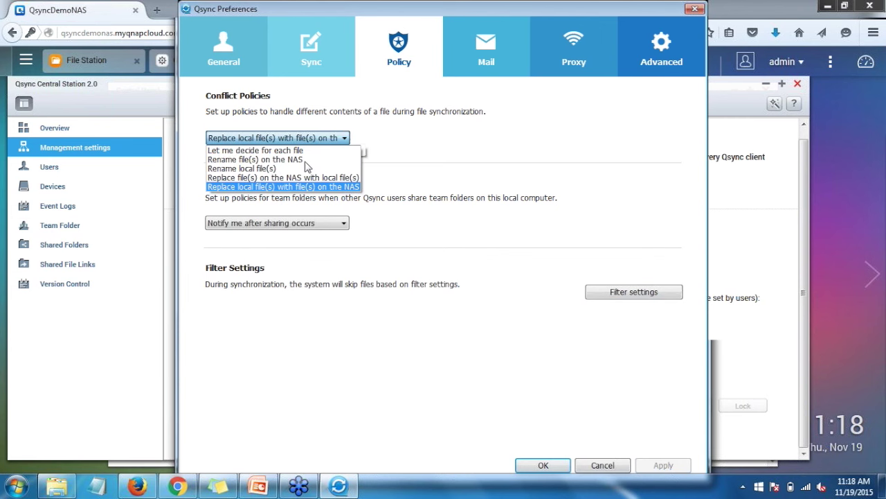
click(263, 150)
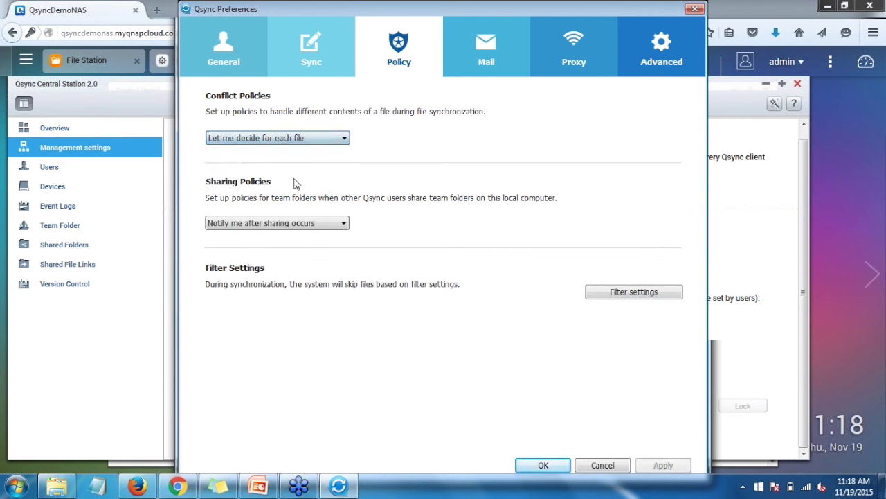
click(665, 465)
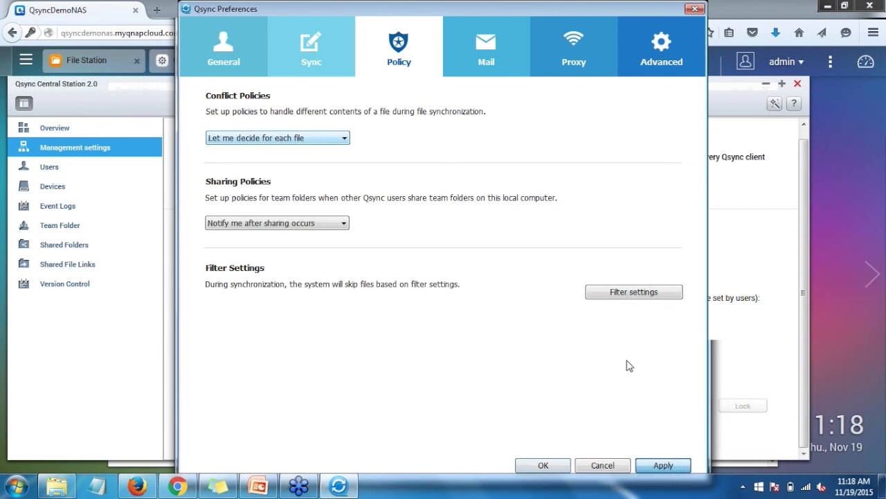
key(Escape)
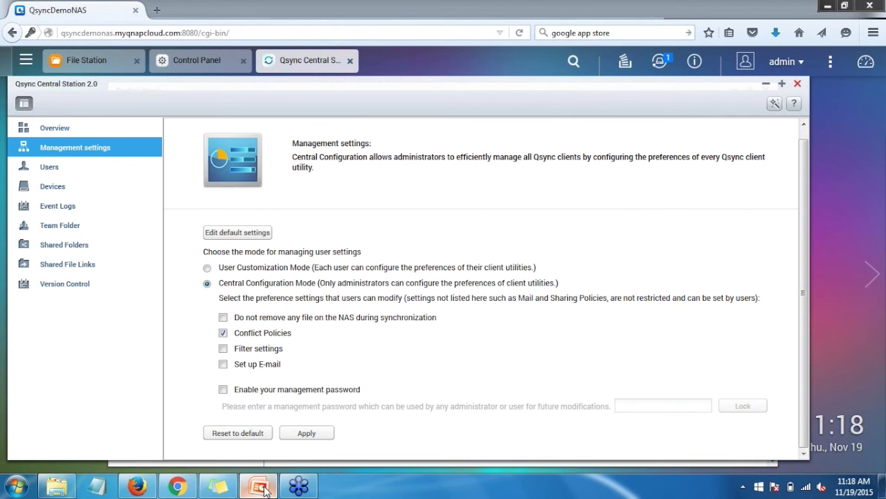
click(260, 486)
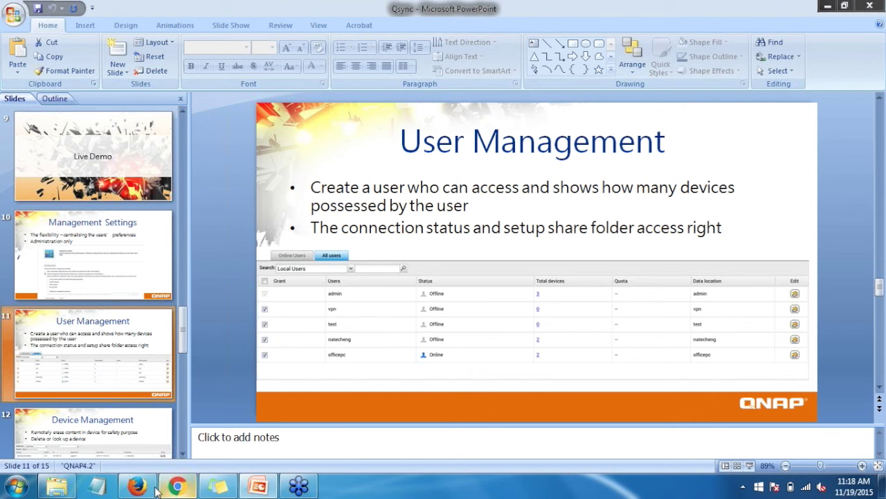
mouse_move(142, 488)
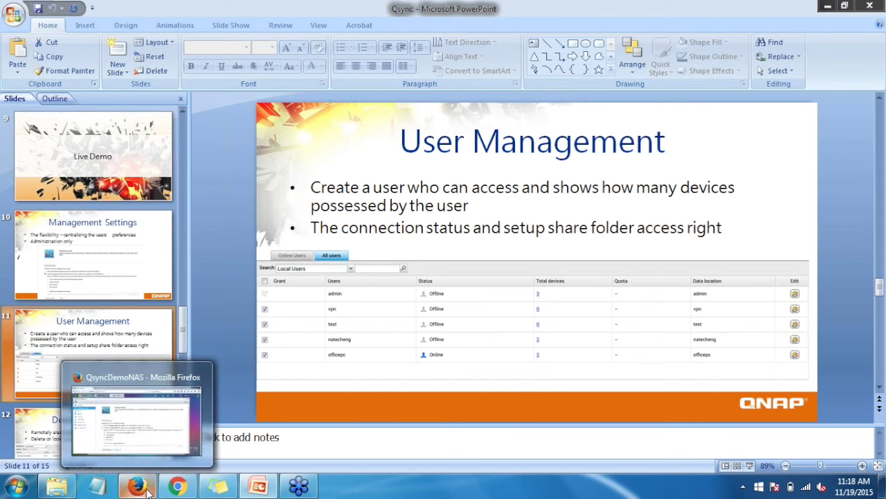
click(115, 415)
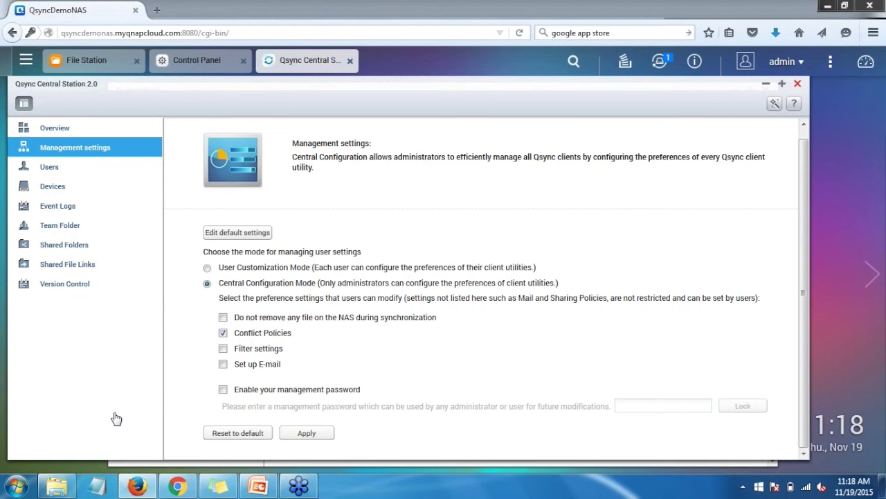
Step: Show the Users page's All users tab listing all seven local users
click(56, 169)
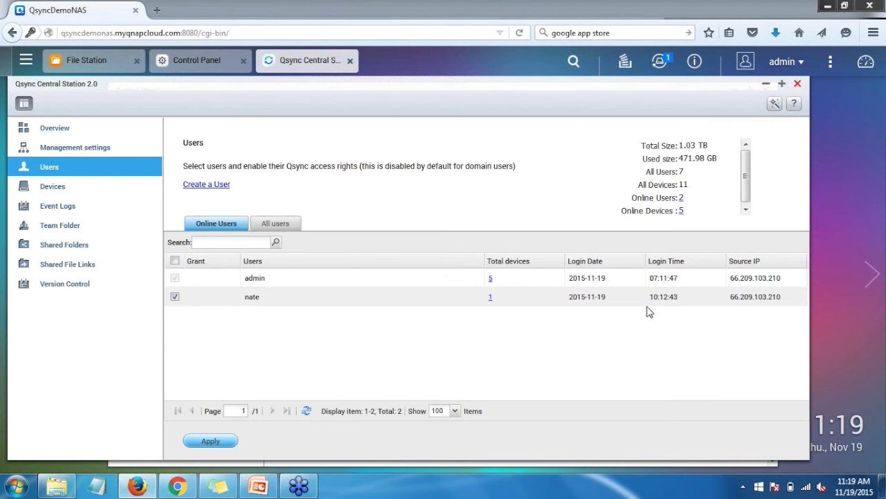
click(281, 226)
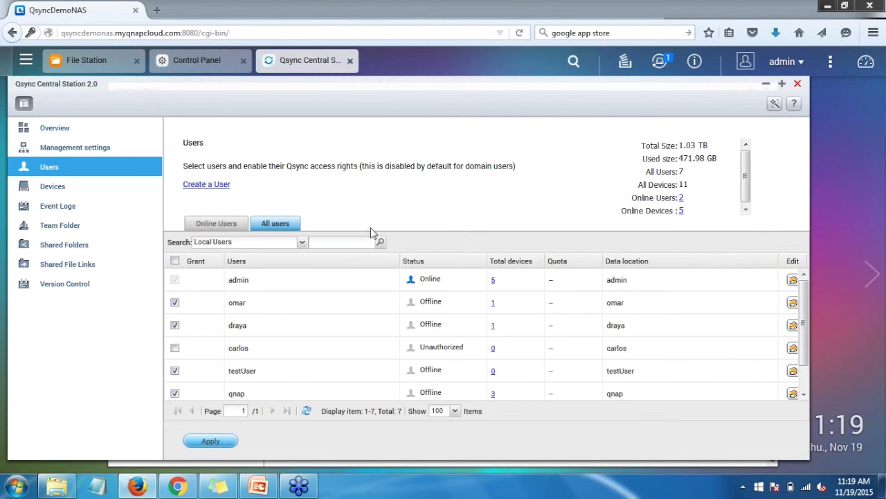
scroll(295, 295, down, 1)
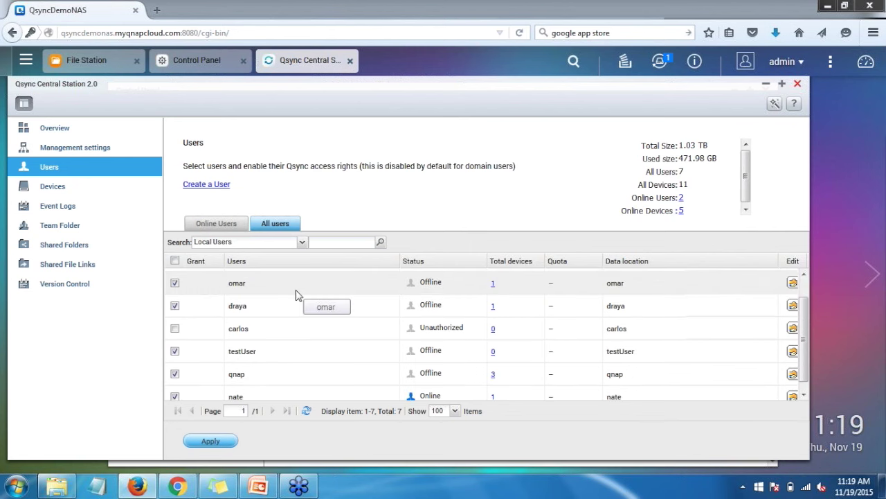
scroll(296, 294, up, 1)
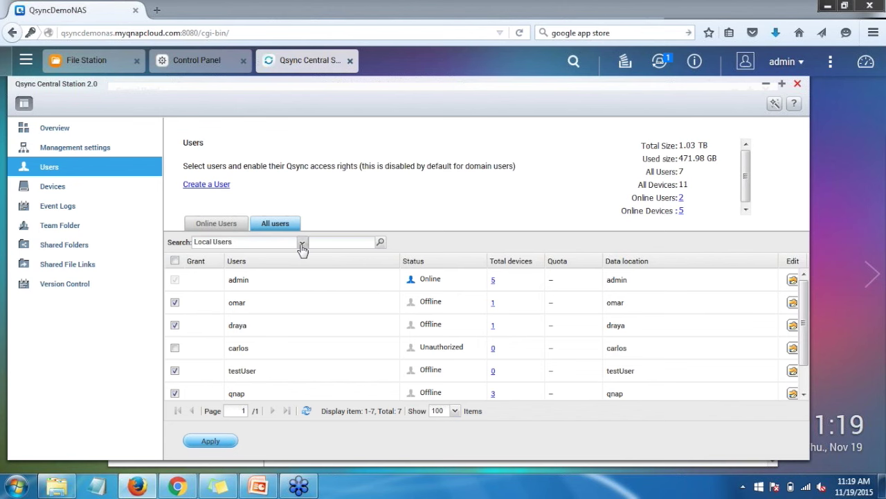
click(302, 244)
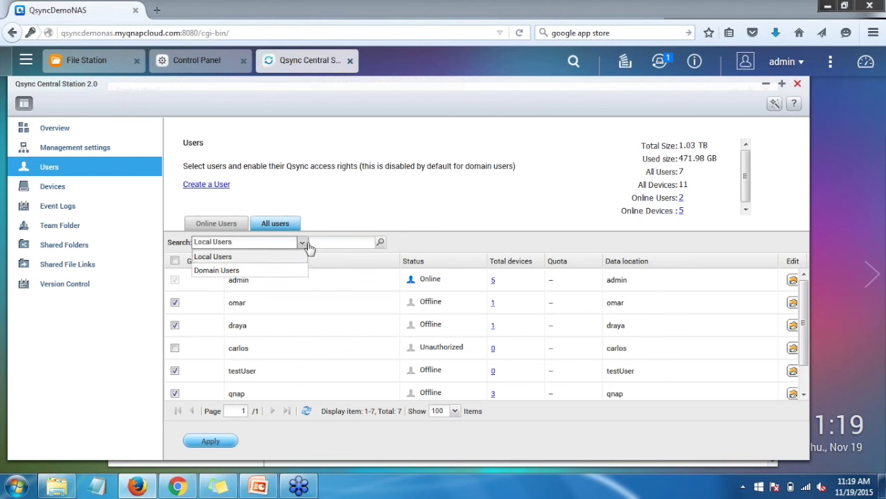
click(213, 256)
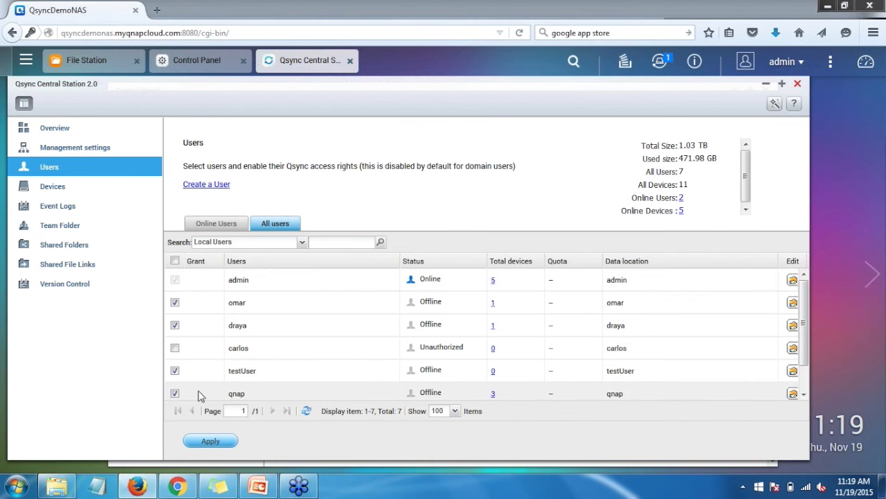
scroll(199, 395, down, 1)
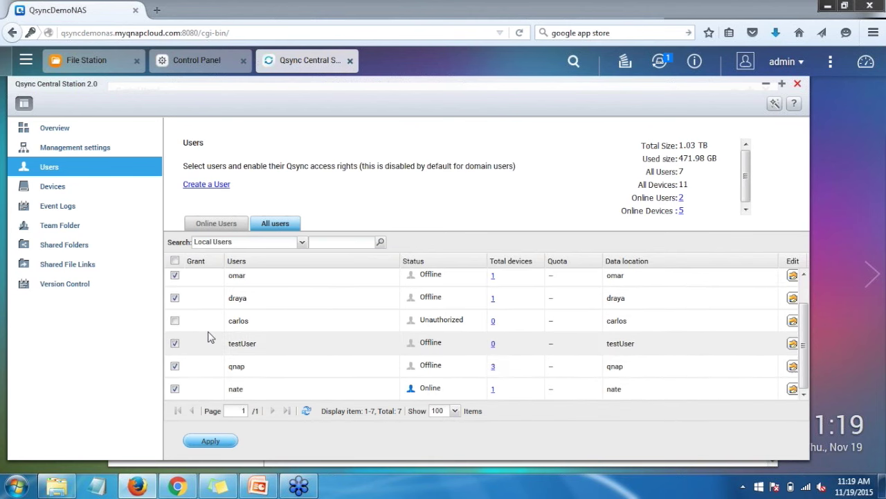
scroll(322, 311, up, 1)
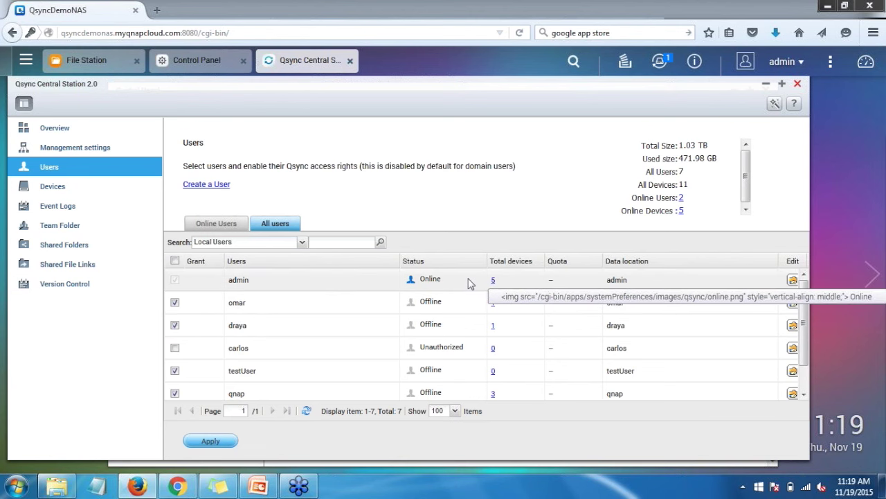
scroll(395, 341, down, 1)
scroll(395, 341, down, 1)
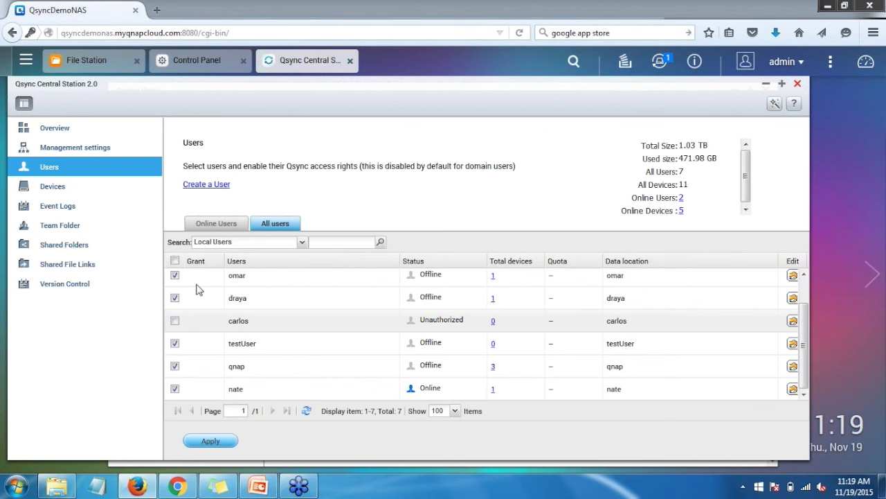
Step: Grant Qsync access to the remaining Unauthorized user and confirm the change
click(175, 322)
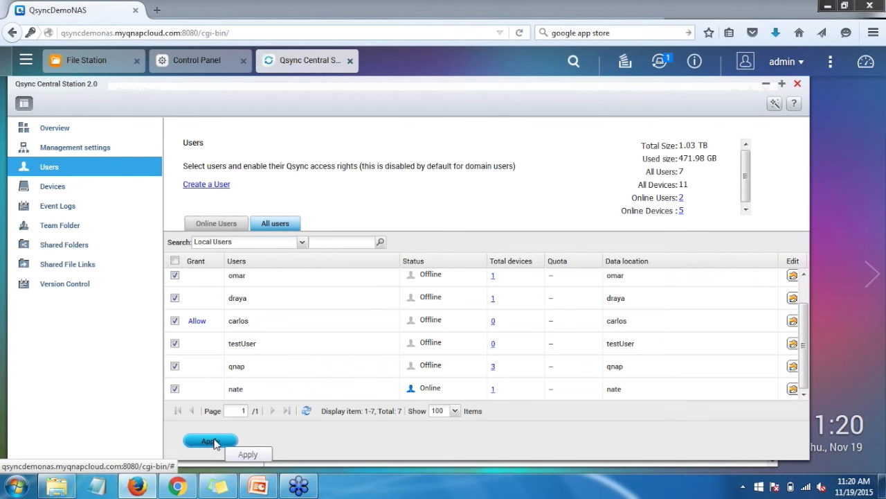
click(211, 441)
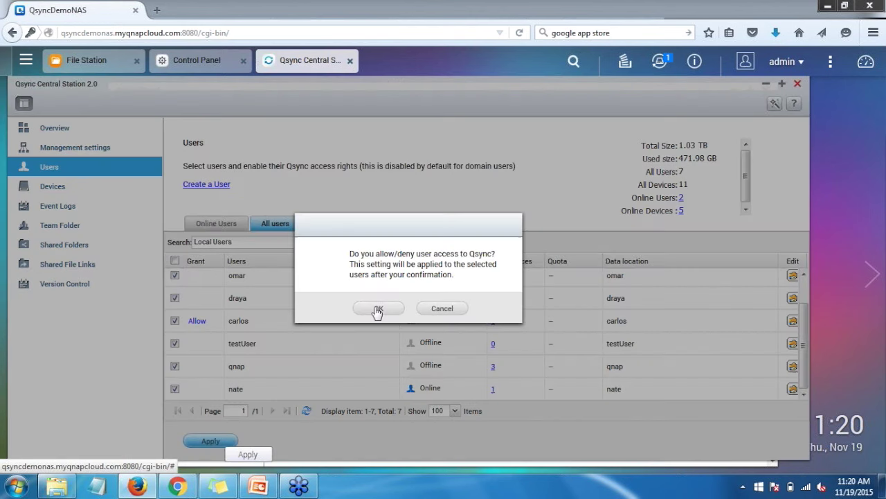
click(378, 309)
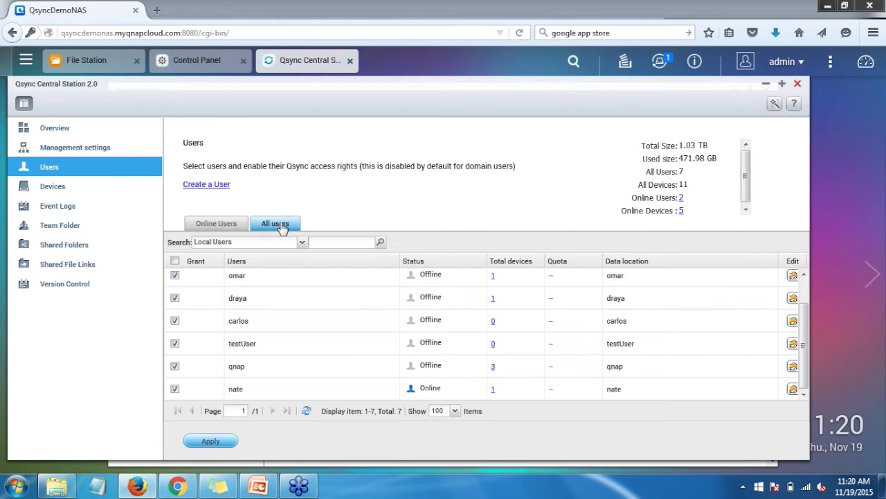
Step: Cancel the Create a User form, then show PowerPoint slide 12, Device Management
click(202, 185)
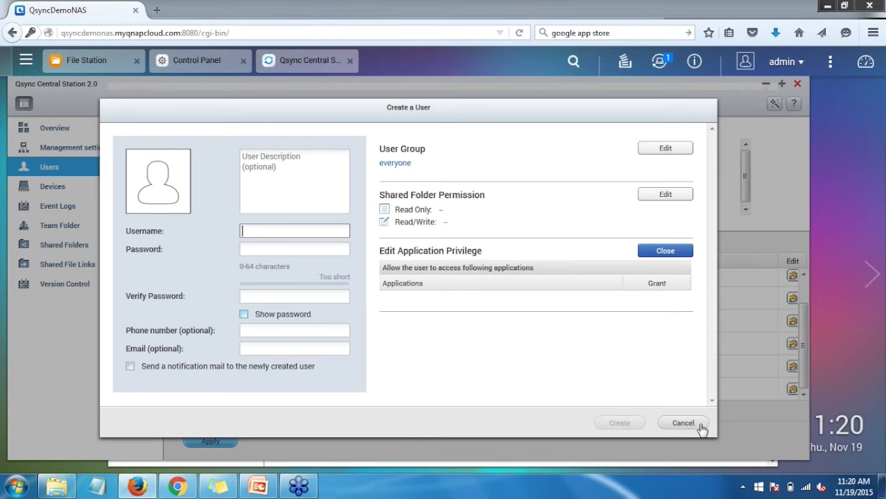
click(699, 424)
key(alt+Tab)
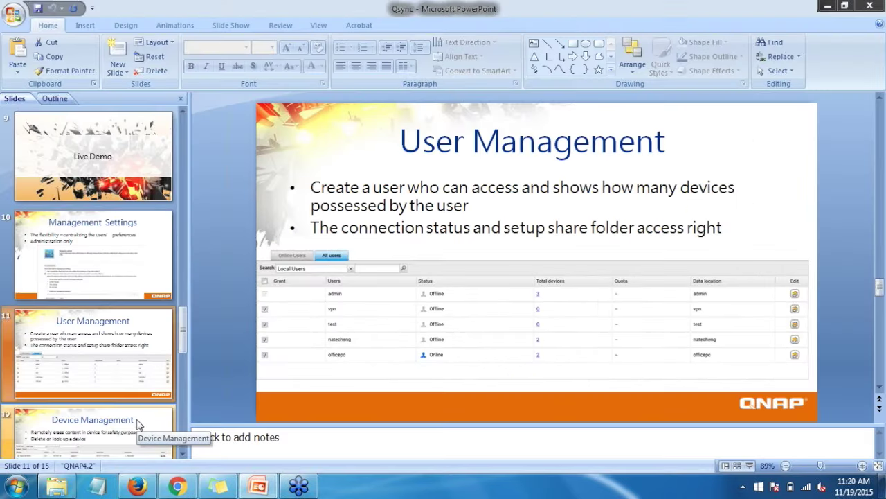
click(137, 424)
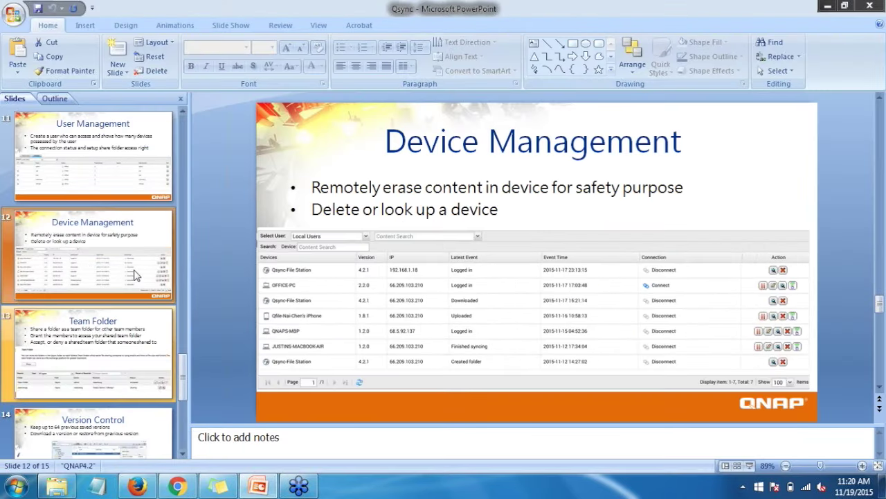
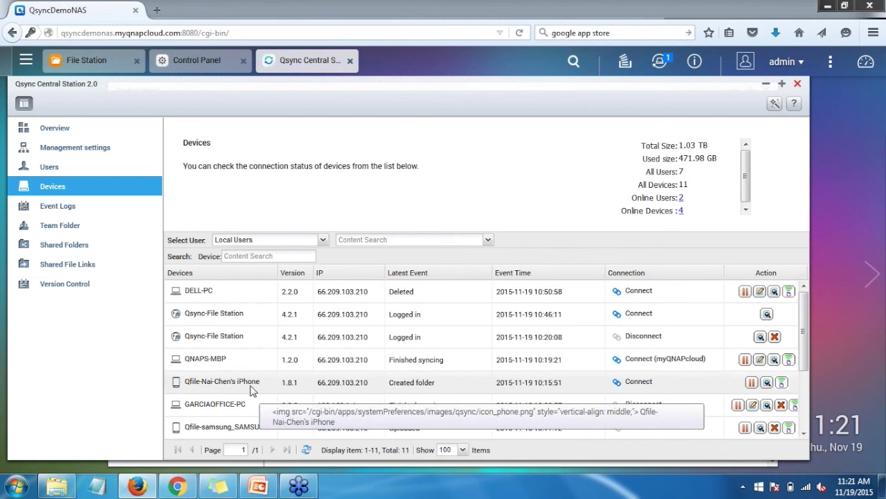
Step: Scroll through the Qsync Devices list, then bring the Qsync presentation slides to the front
scroll(242, 363, down, 1)
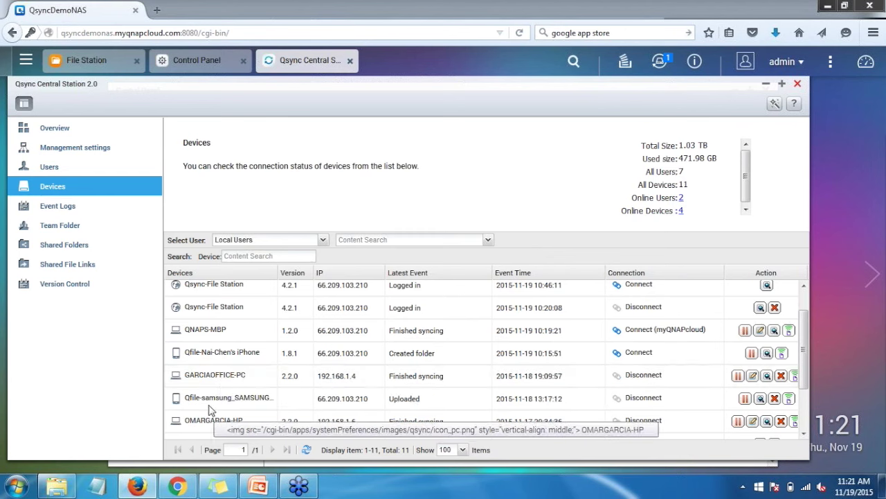
scroll(306, 335, up, 1)
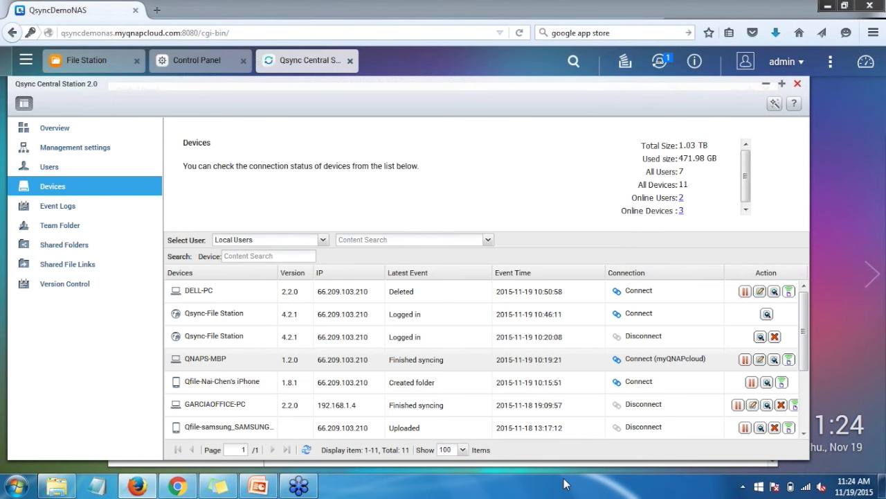
click(269, 490)
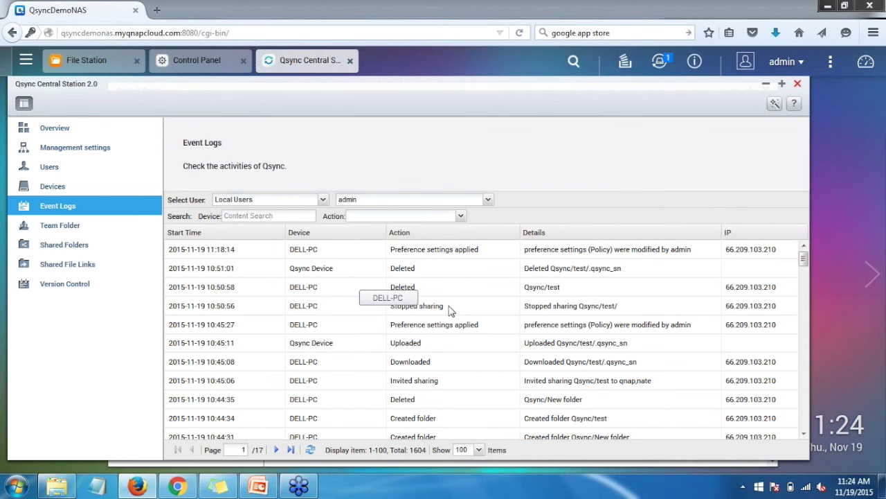
Step: Filter the Event Logs to a single local user picked from the Local Users dropdown
click(488, 200)
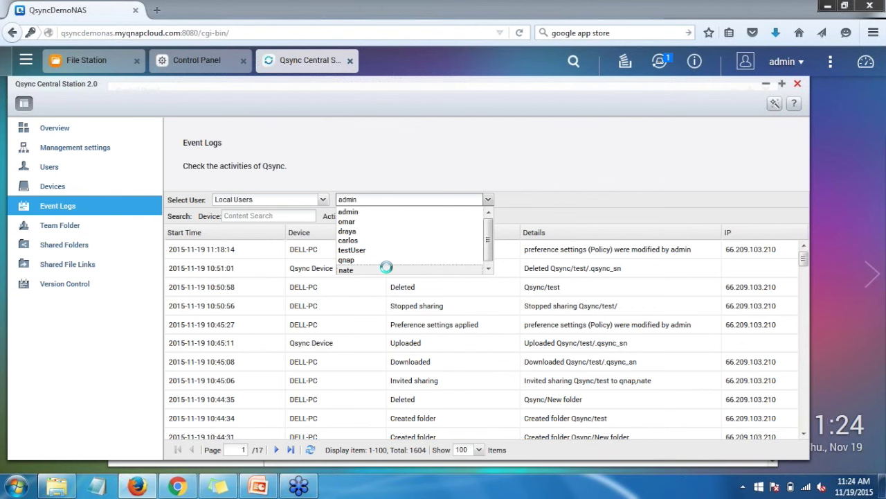
click(386, 269)
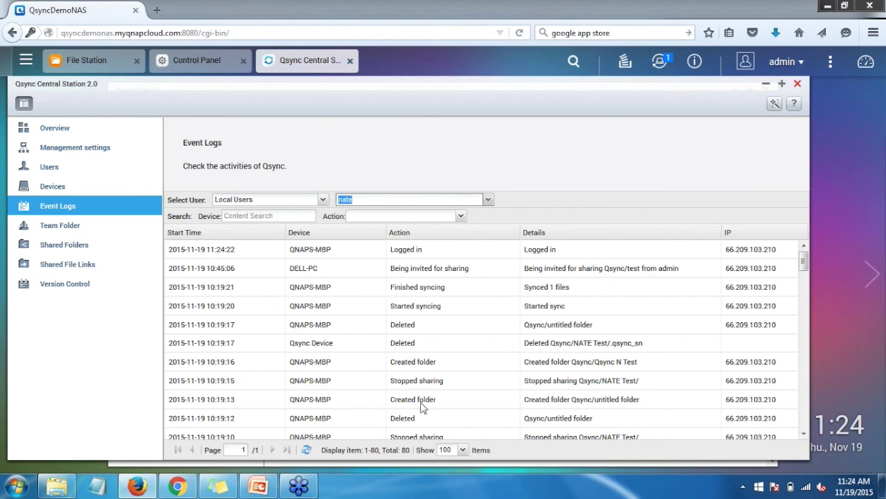
Step: Return to the Qsync PowerPoint presentation and advance one slide toward Team Folder
click(256, 489)
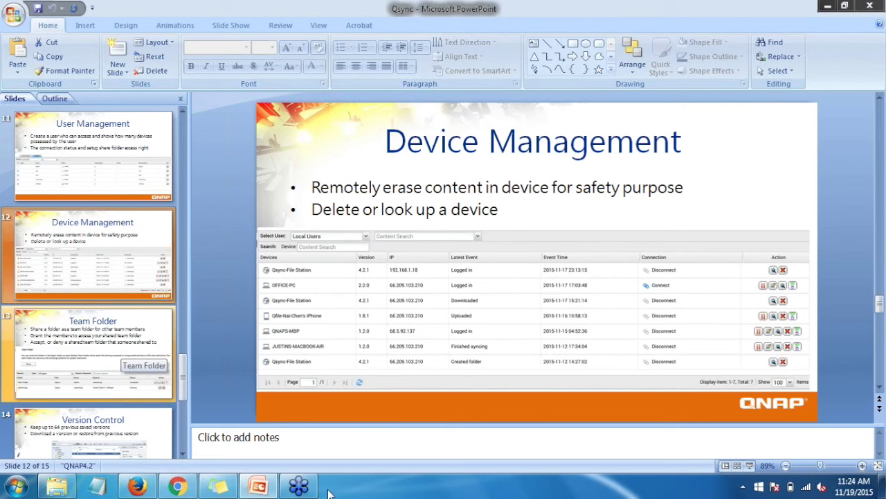
key(Down)
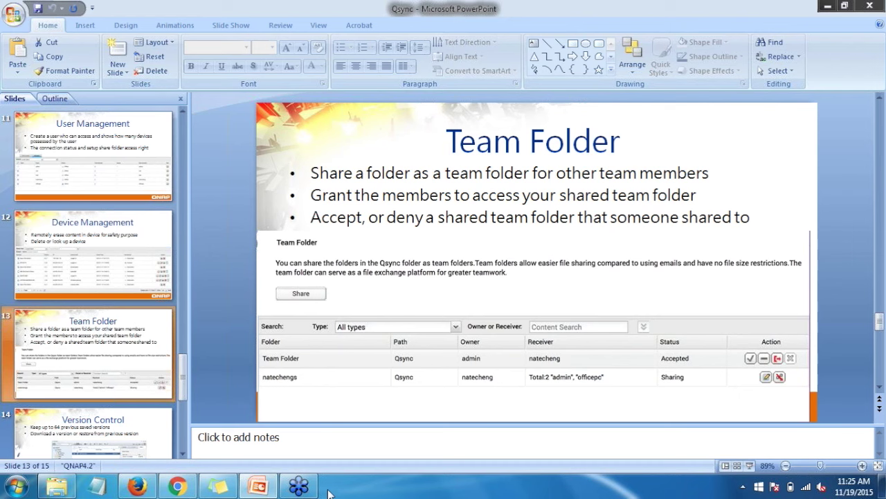
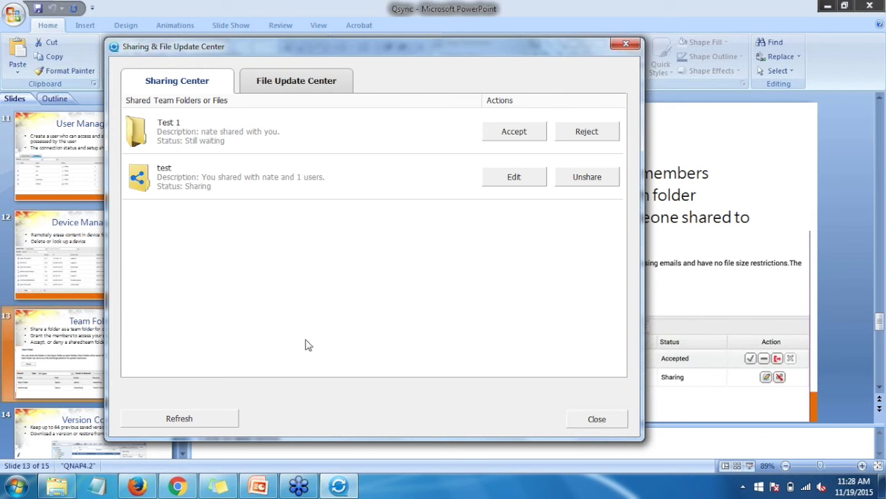
Step: Switch to Firefox and go to the Team Folder page, where Test 1 awaits acceptance
mouse_move(147, 491)
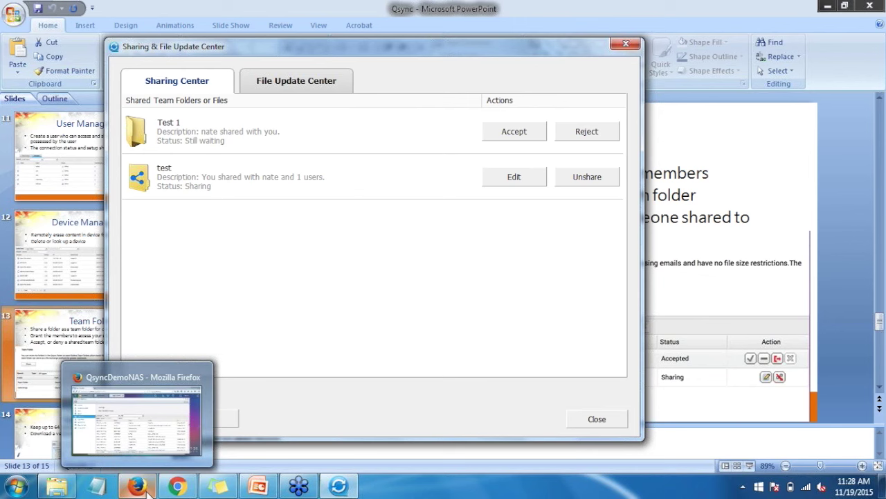
click(147, 492)
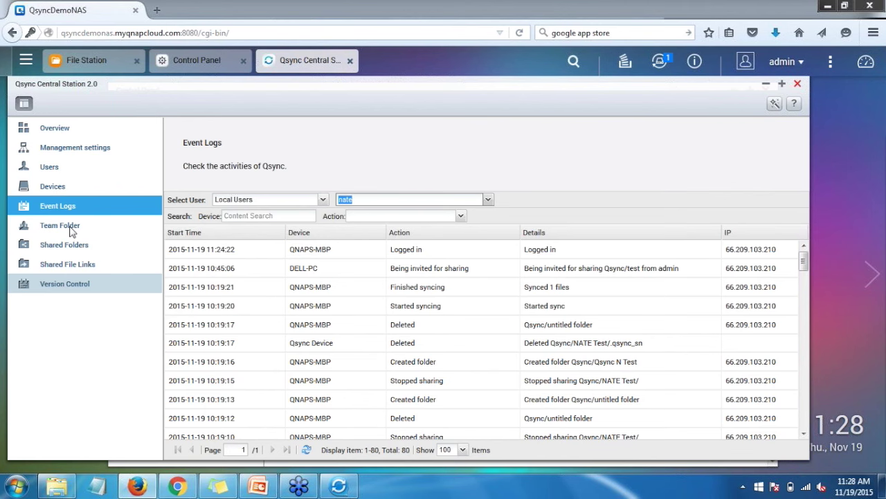
click(72, 229)
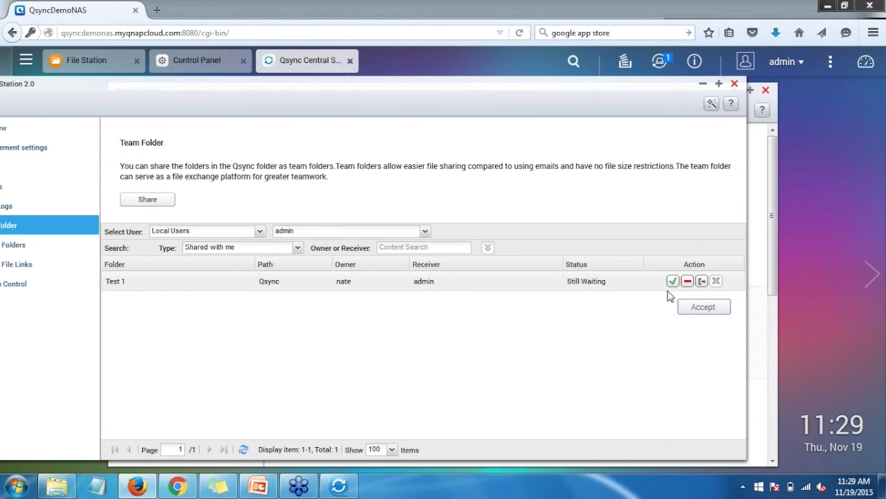
Step: Accept the Test 1 team folder invitation and filter the team folder list to All types
click(672, 281)
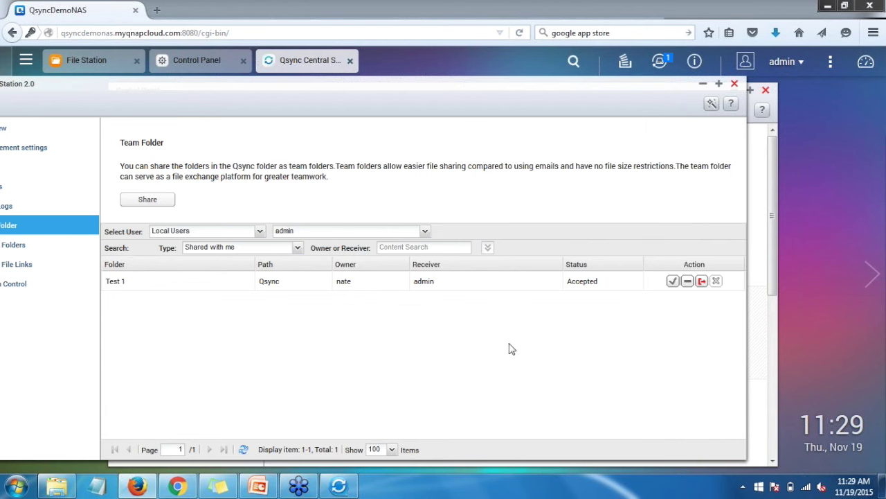
click(299, 249)
click(257, 259)
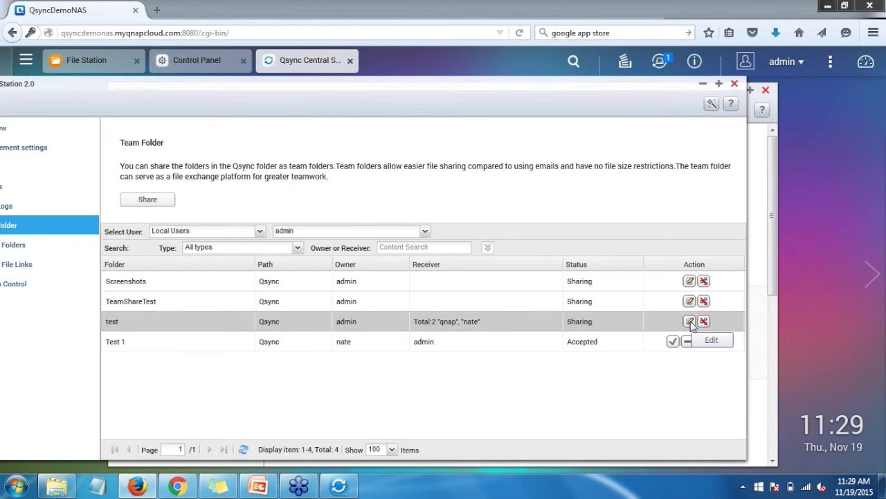
Step: Check that the test team folder is shared with qnap and nate, and confirm with OK
click(690, 323)
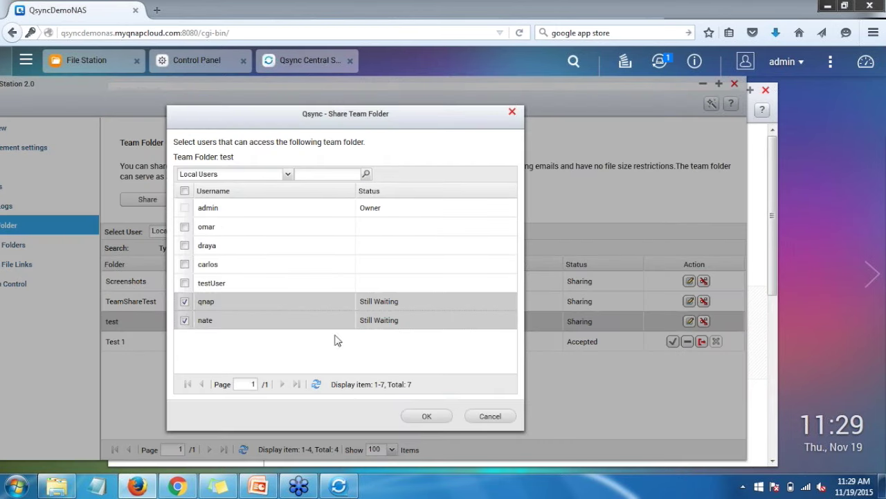
click(428, 416)
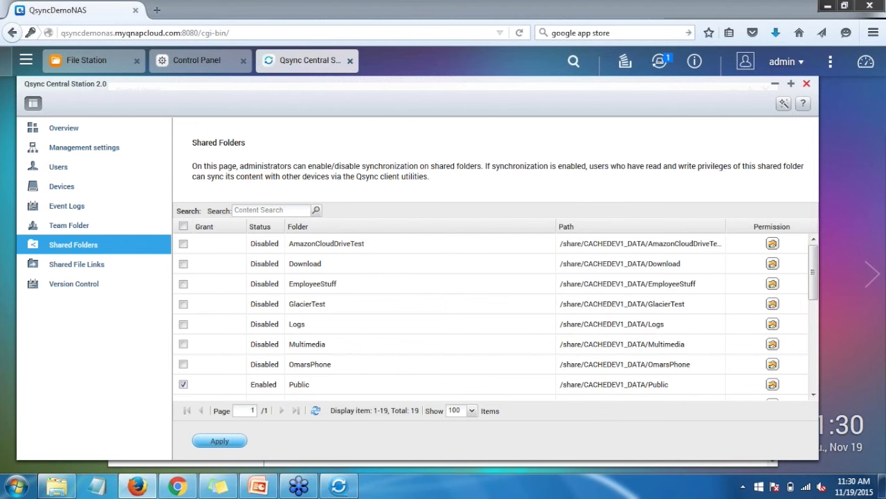
mouse_move(59, 493)
click(59, 492)
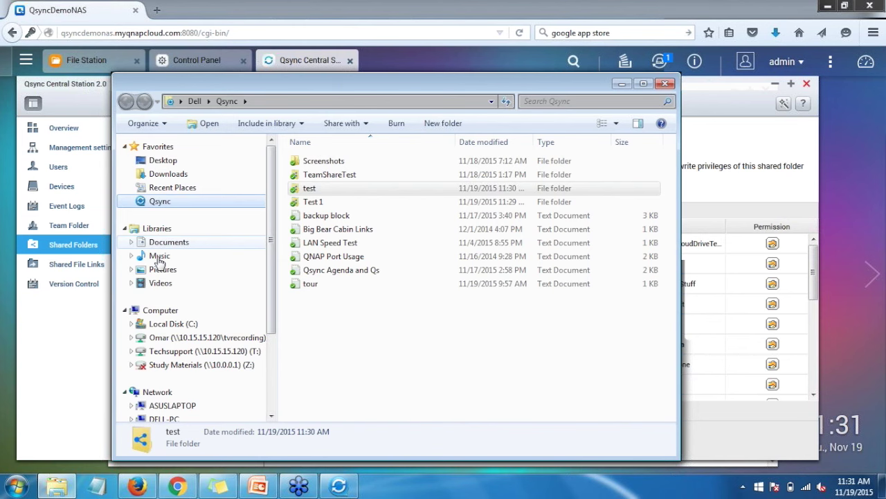
click(166, 243)
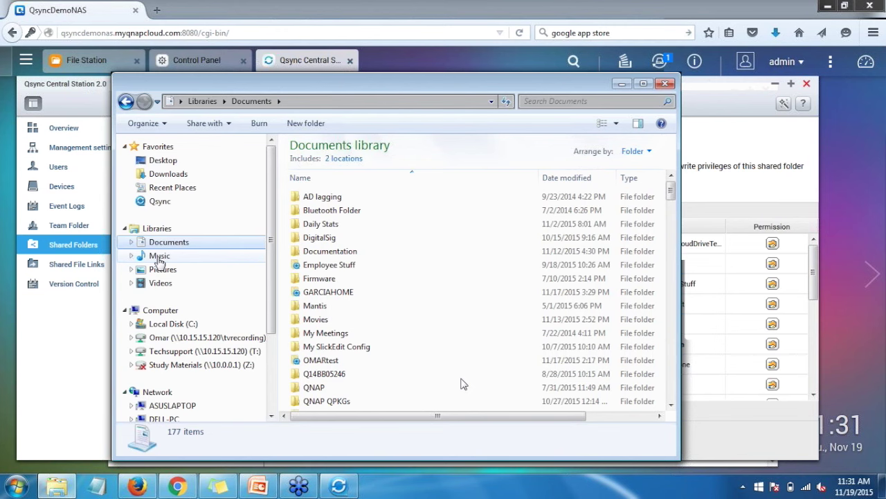
click(161, 269)
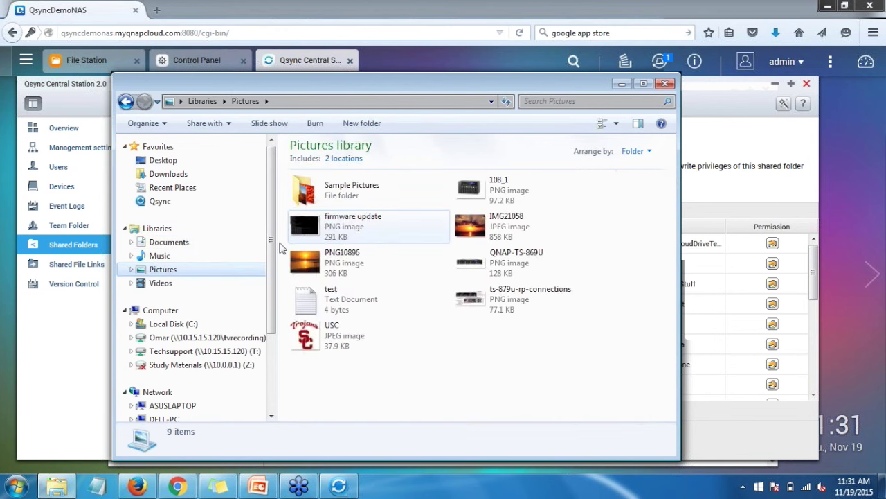
key(alt+Tab)
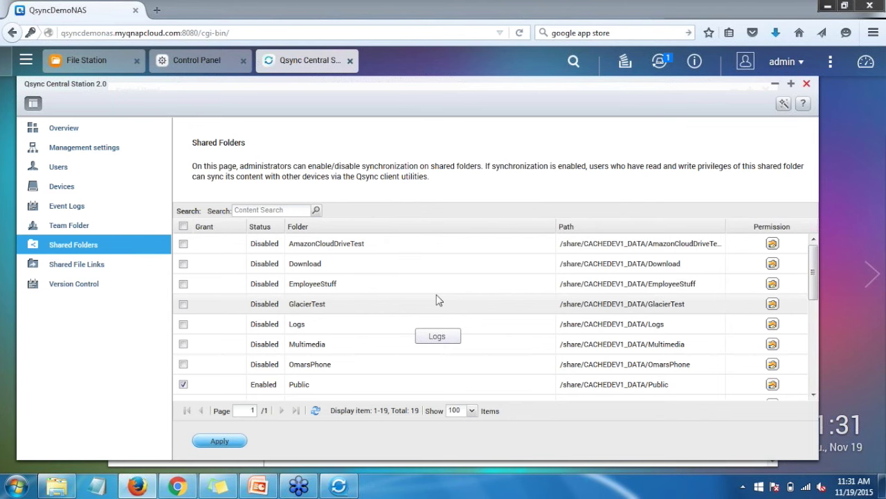
Step: Grant sync permission to the QsyncMyPictures shared folder and apply the change
scroll(436, 300, down, 3)
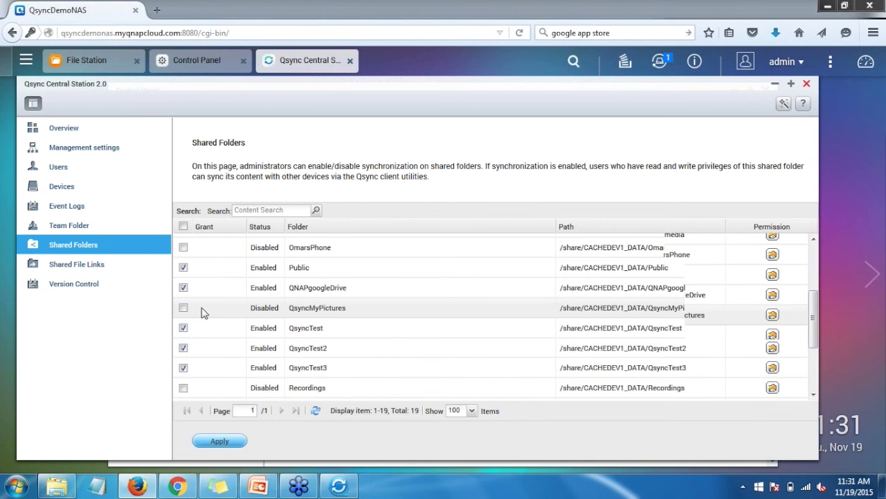
scroll(204, 319, up, 2)
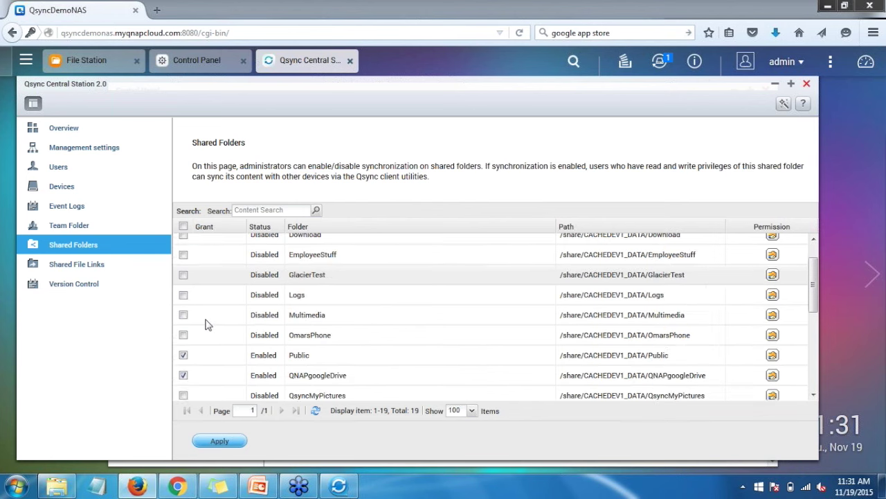
scroll(208, 324, down, 1)
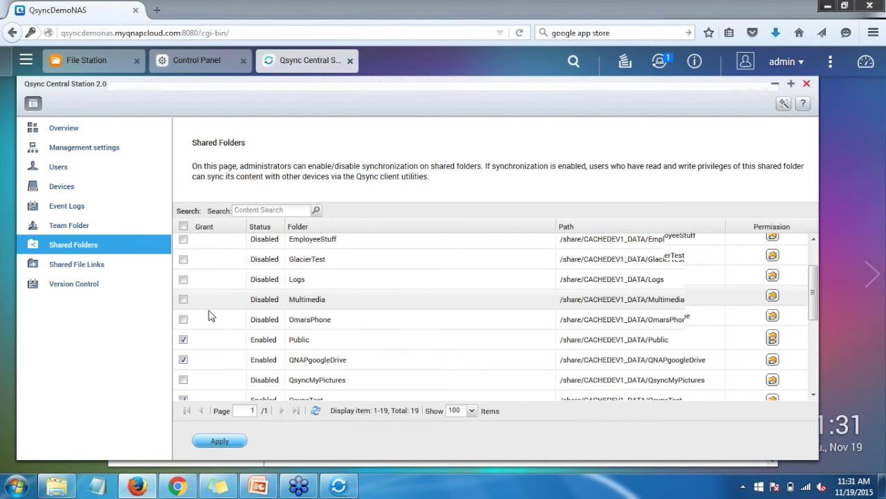
scroll(215, 304, down, 4)
scroll(220, 289, up, 2)
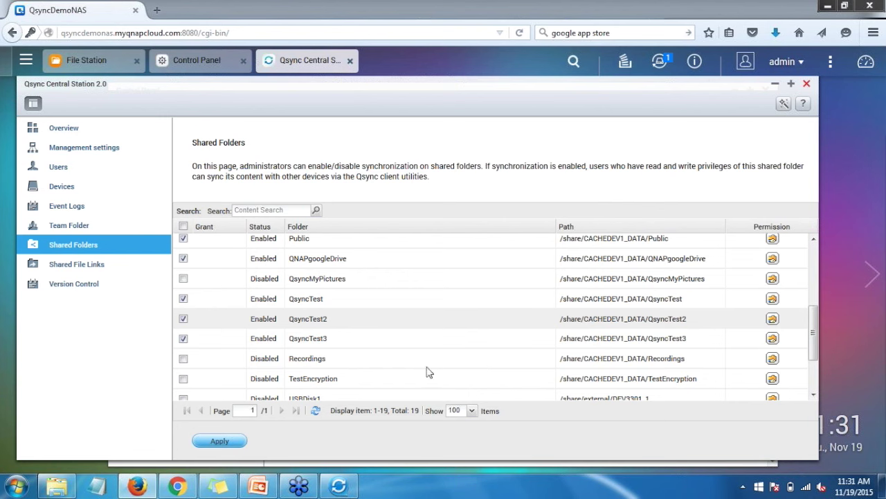
click(188, 280)
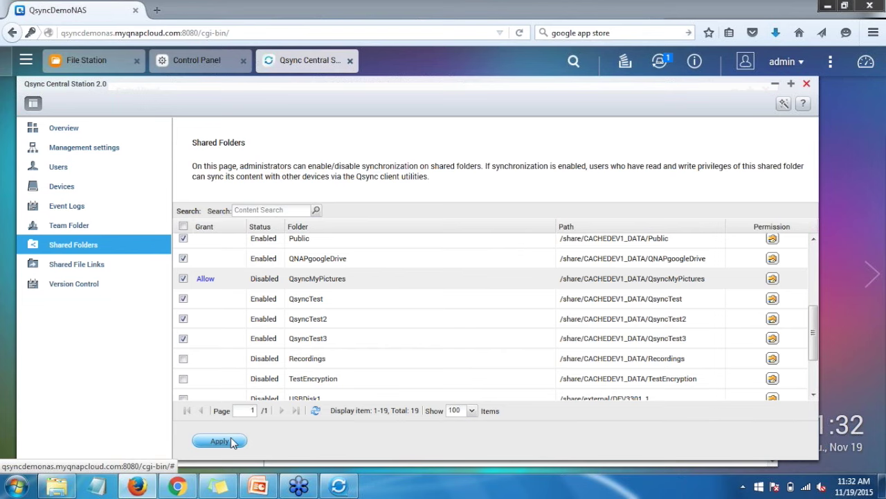
click(219, 442)
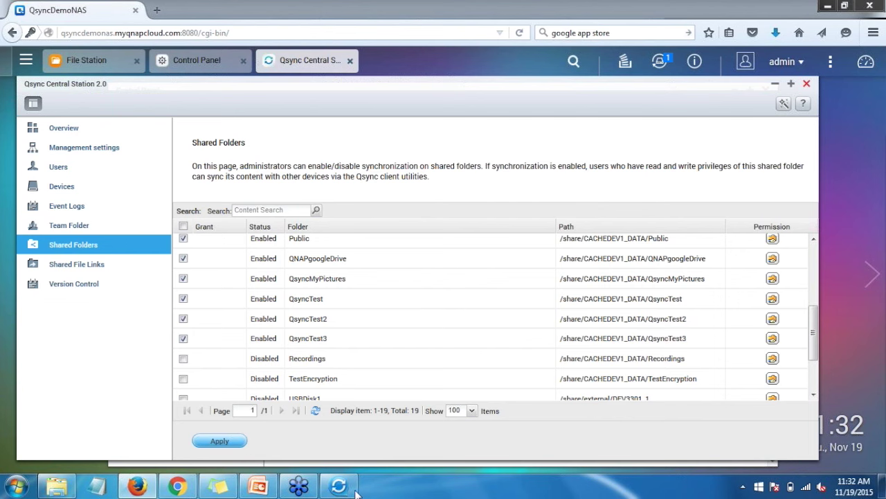
Step: Close the sharing center and bring up the Qsync client Preferences on the Sync tab
mouse_move(353, 490)
click(347, 422)
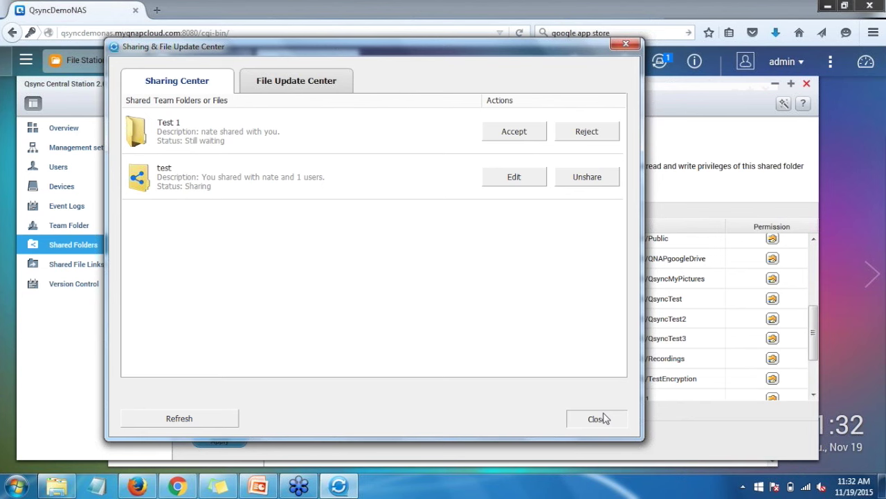
click(596, 419)
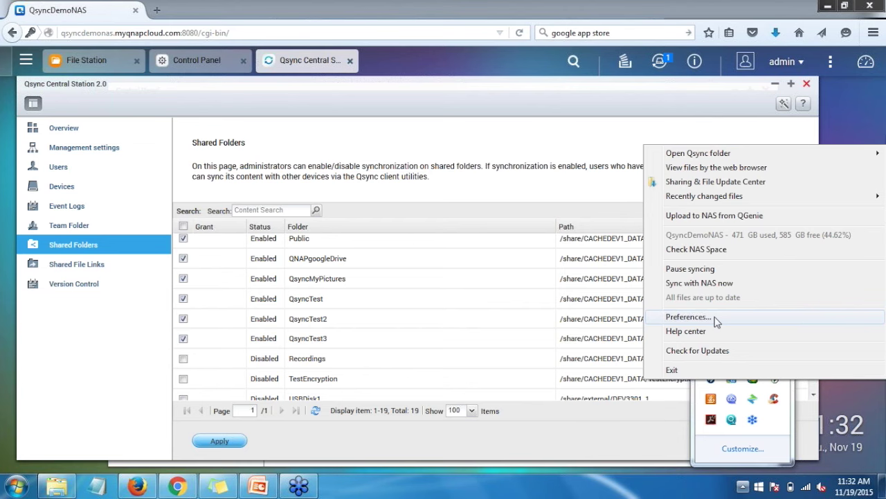
click(689, 316)
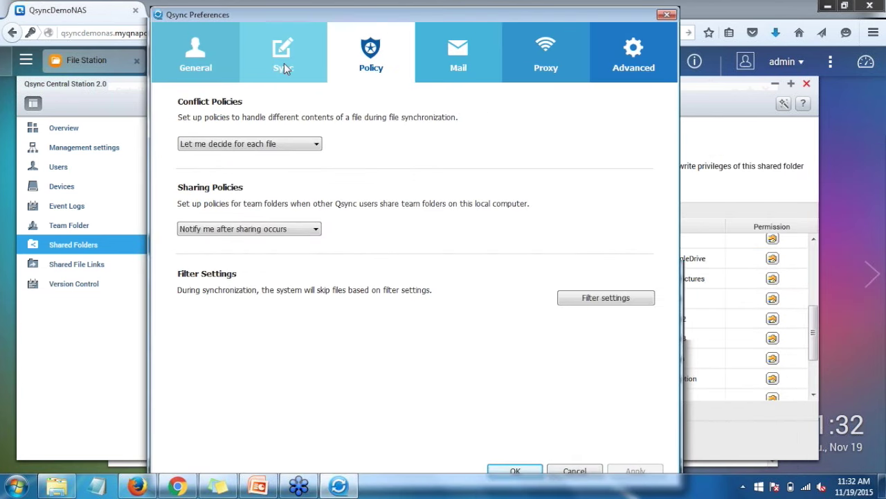
click(285, 67)
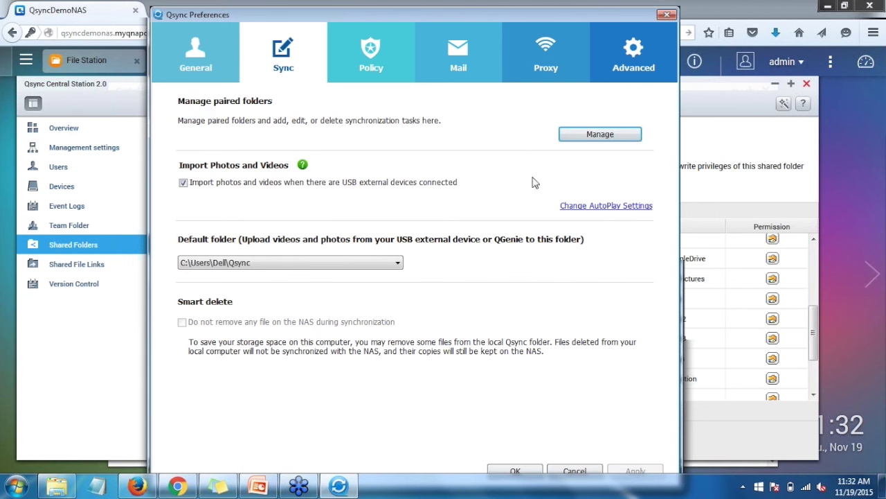
Step: Add a folder pair linking /QsyncMyPictures to C:\Users\Dell\Pictures and agree to the initial sync
click(592, 138)
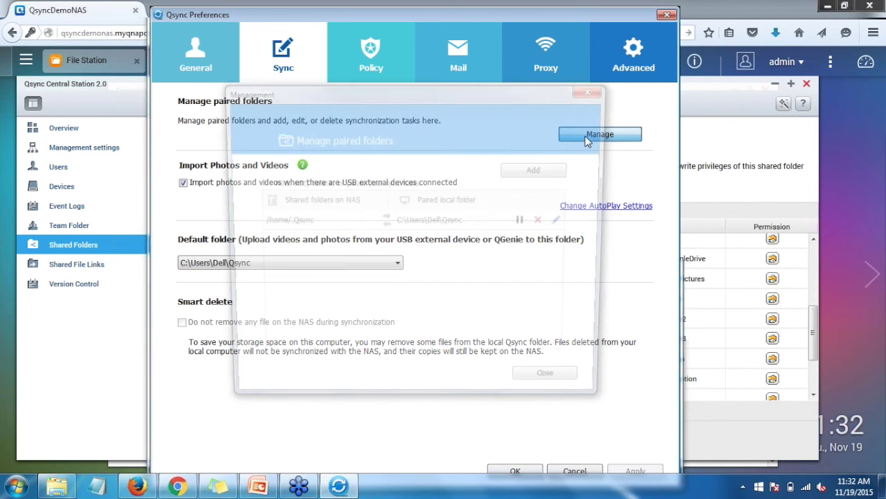
click(540, 170)
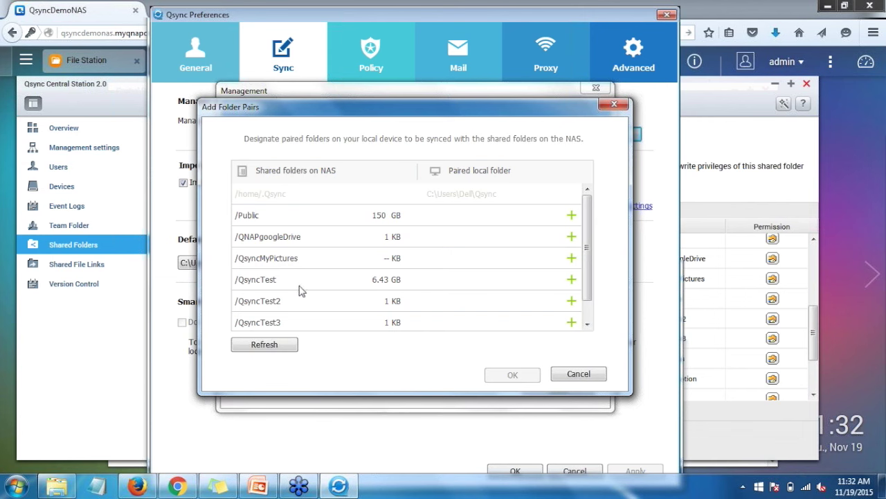
click(287, 349)
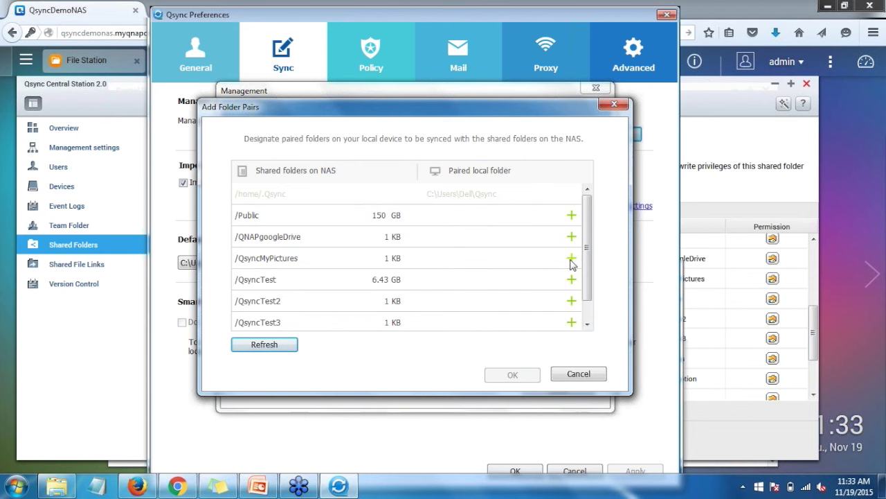
click(571, 259)
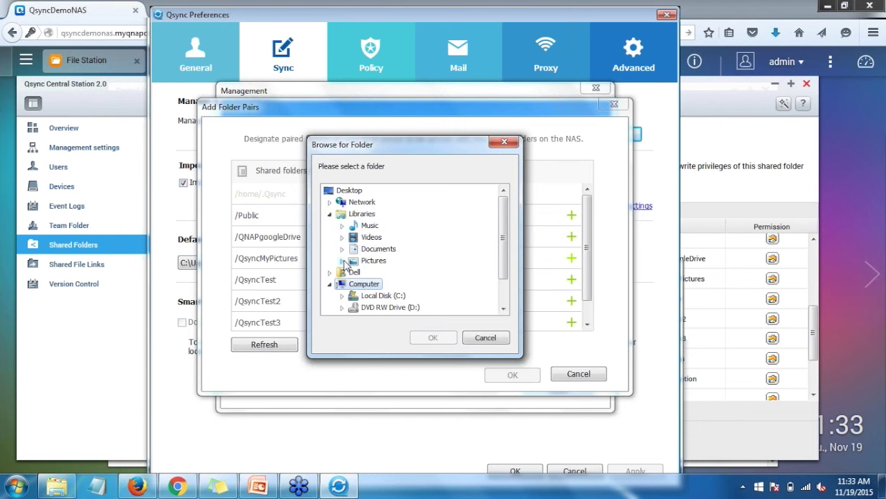
double_click(373, 261)
click(432, 337)
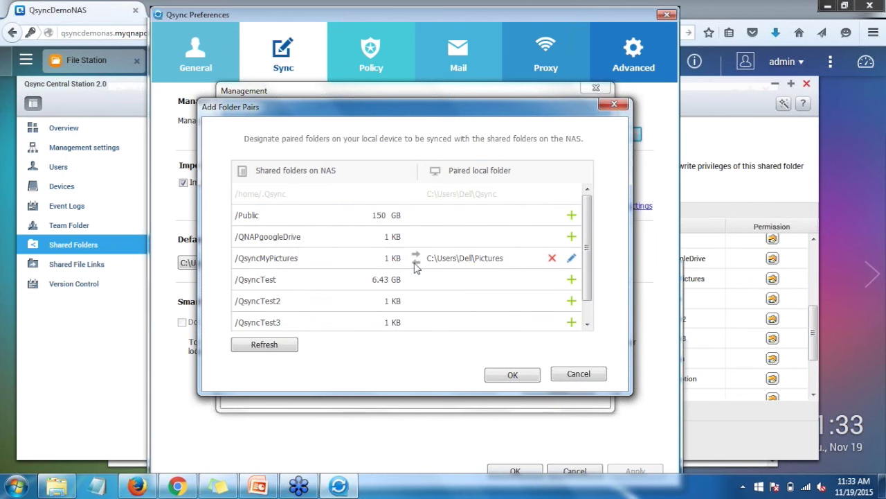
click(528, 375)
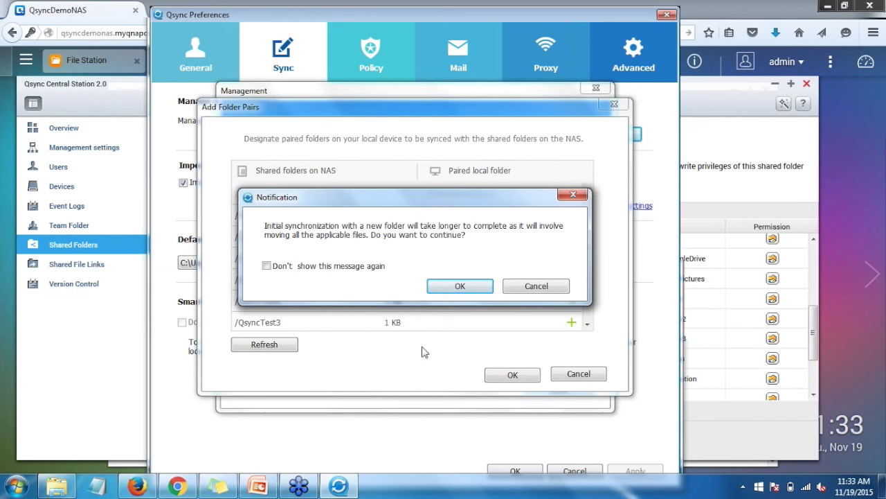
click(457, 288)
click(547, 389)
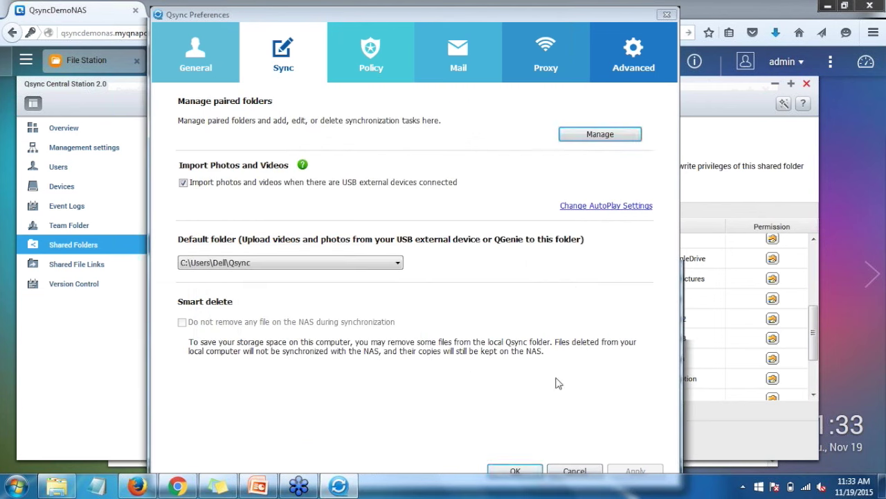
Step: Close Preferences and bring up the Qsync tray menu's Open Qsync folder list
click(518, 472)
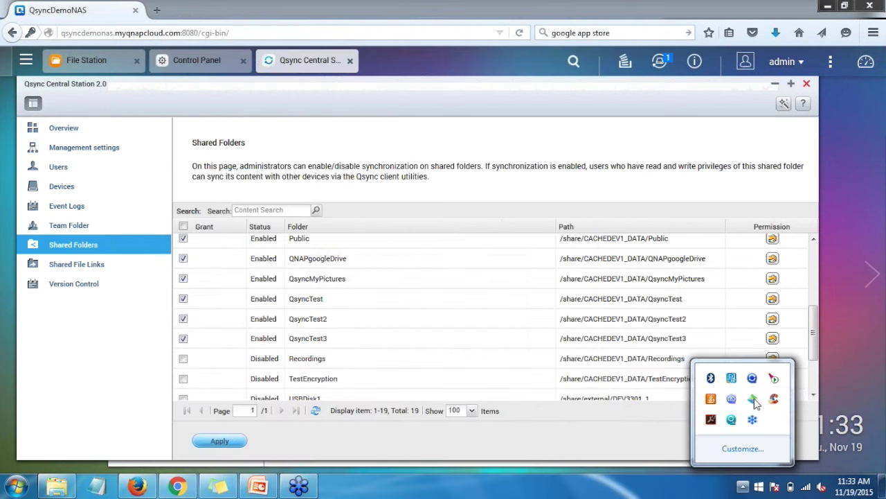
mouse_move(753, 379)
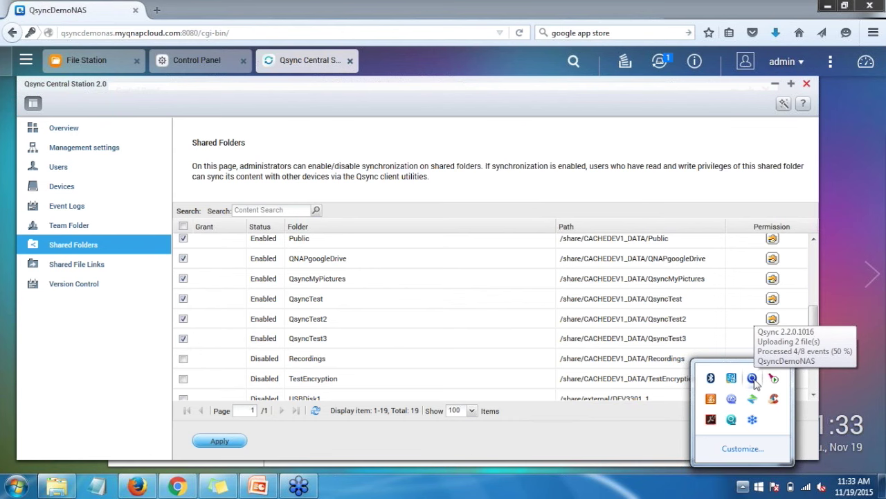
right_click(754, 380)
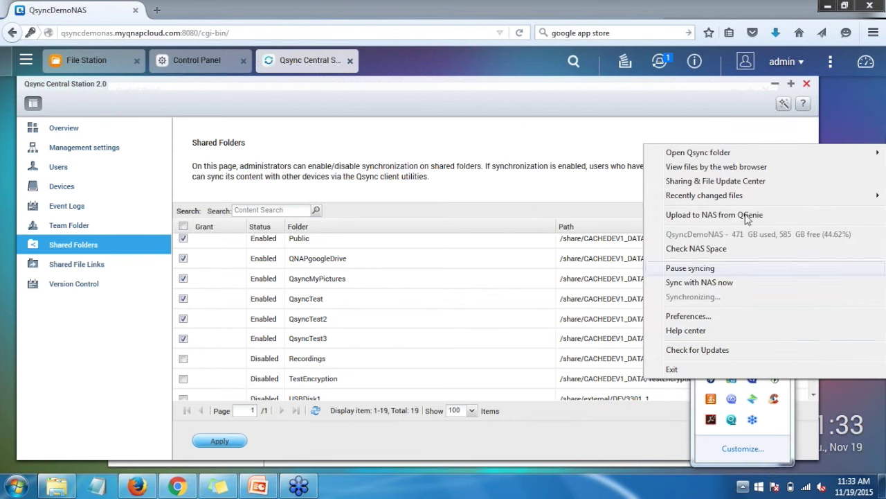
mouse_move(744, 154)
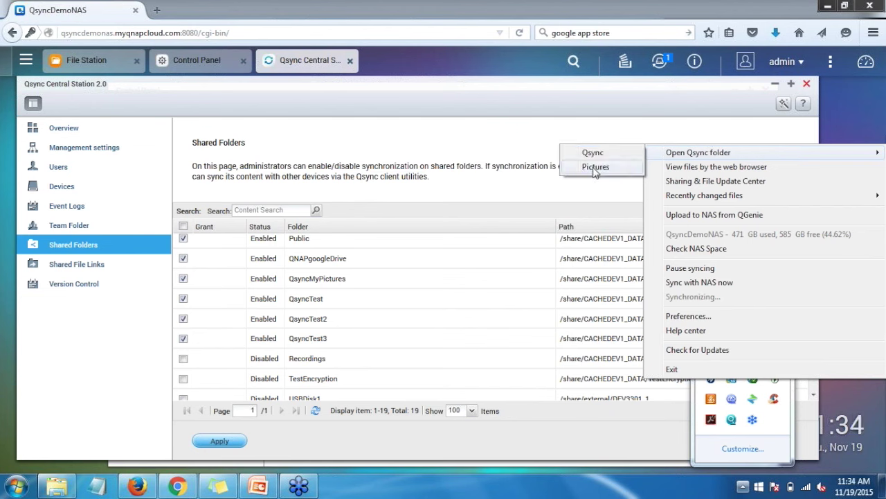
Step: Open the synced Pictures folder showing 8 synced items, then minimize it
click(595, 168)
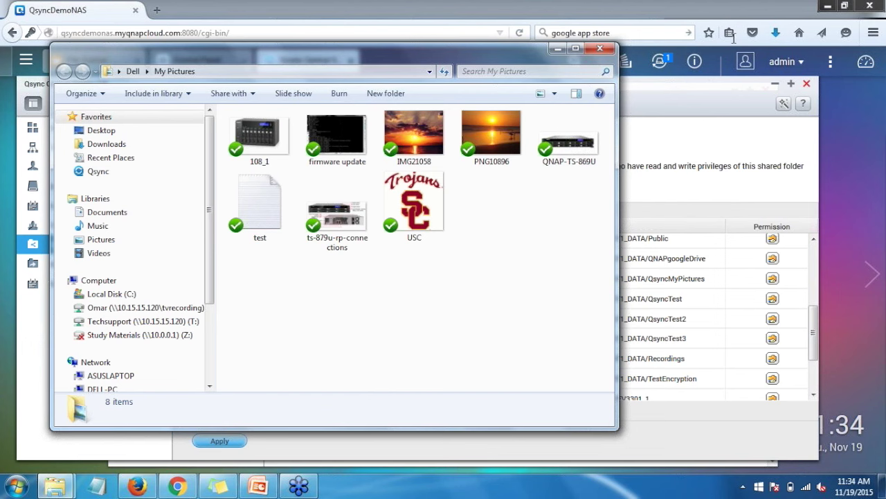
click(558, 50)
Step: Bring up the Shared File Links page, which lists no links for the admin user
click(258, 486)
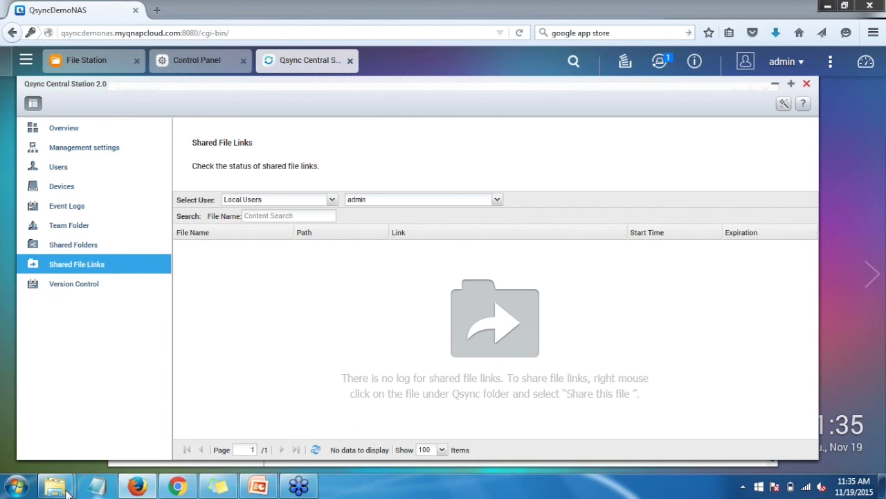
mouse_move(68, 491)
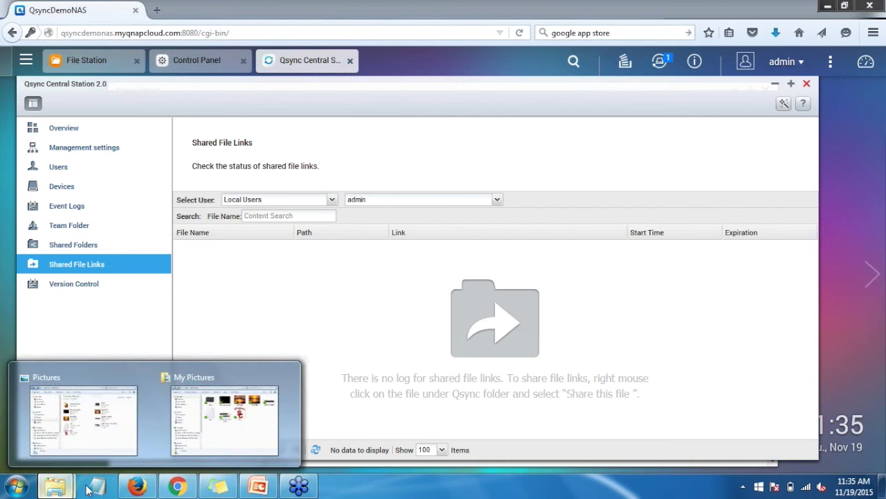
Step: Open the local Qsync folder from the tray and bring up Qsync's sharing options for the test folder
click(743, 487)
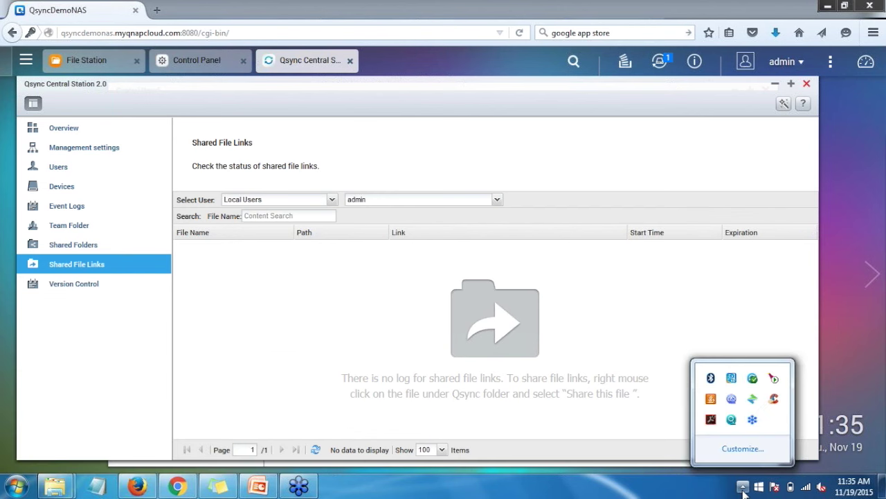
right_click(753, 381)
mouse_move(702, 148)
click(624, 158)
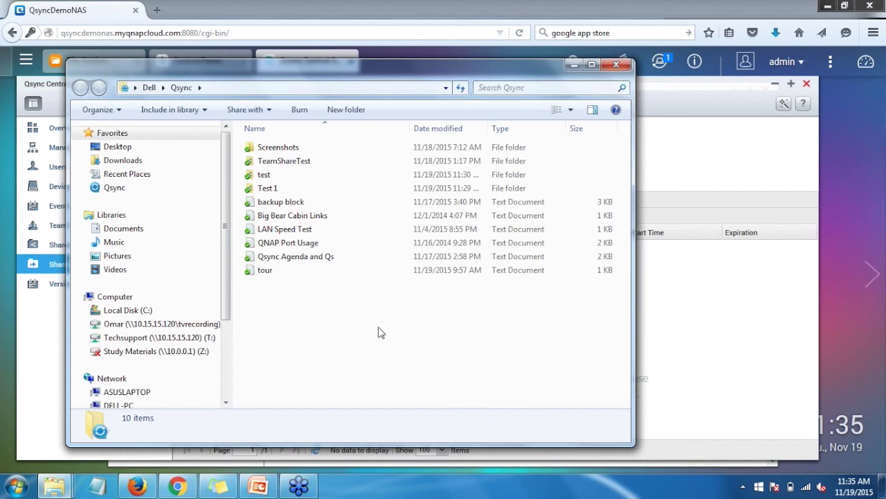
click(263, 176)
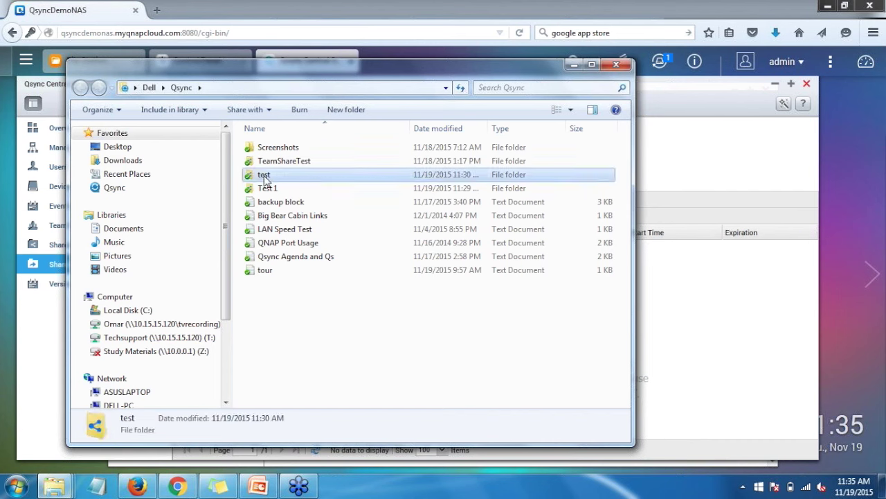
right_click(264, 178)
mouse_move(299, 220)
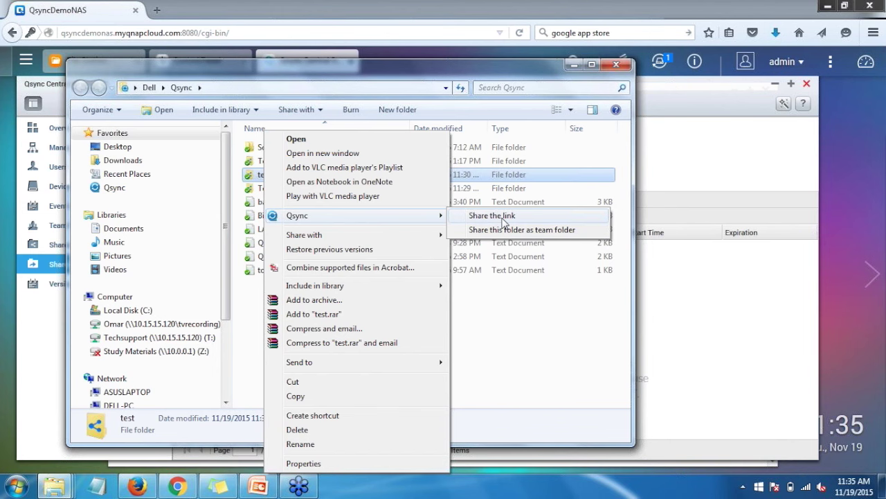
Step: Create a share link named 'test' for the test folder using domain QsyncDemoNAS.myqnapcloud.com
click(503, 219)
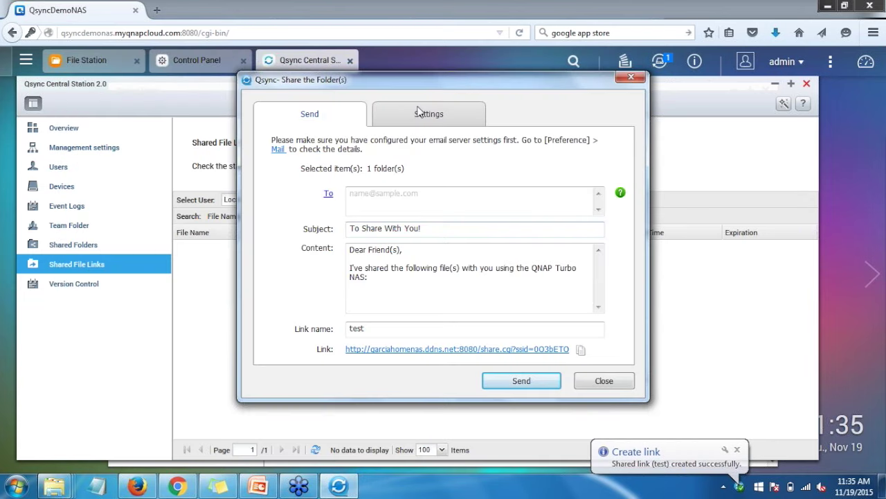
click(419, 115)
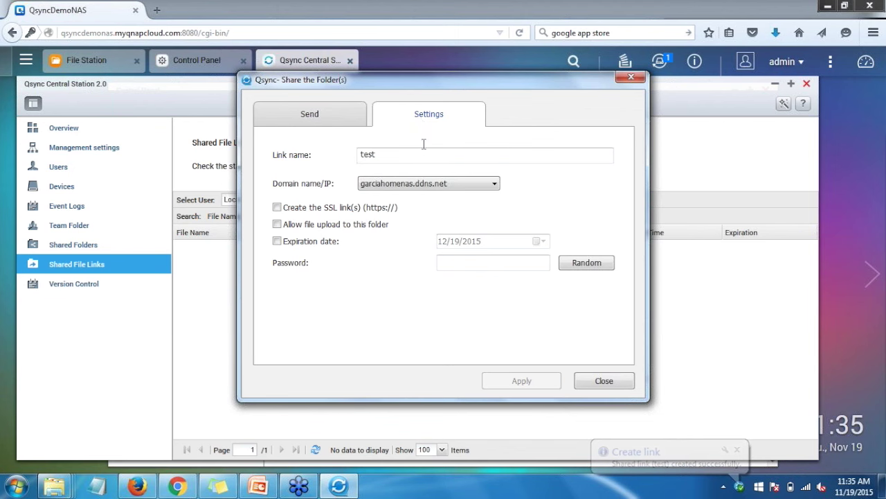
drag(393, 155, 353, 153)
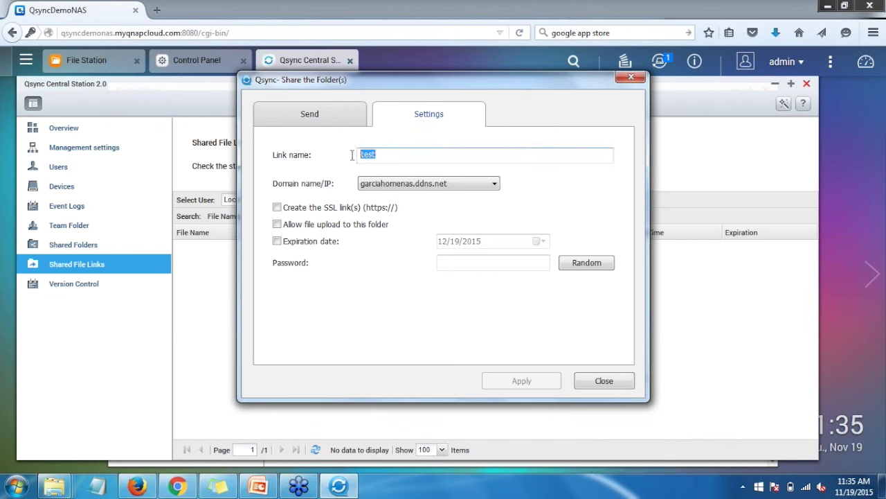
text(test)
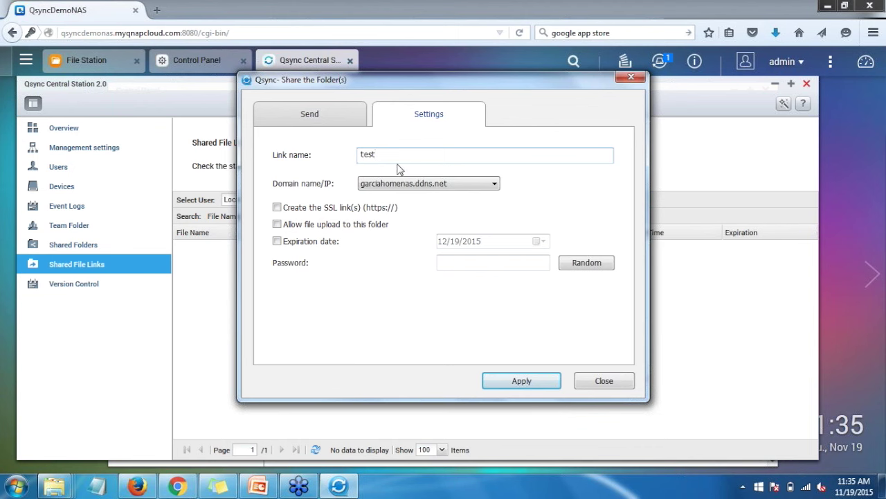
click(494, 185)
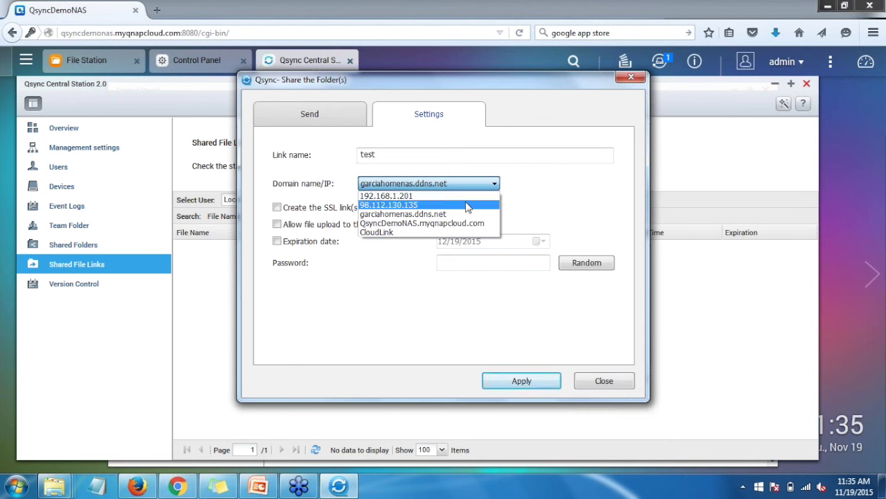
click(469, 223)
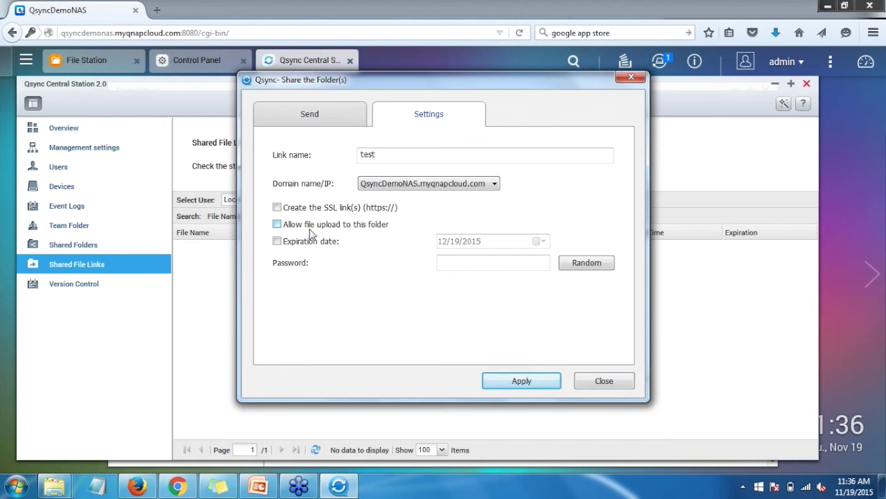
Step: Allow file uploads to the shared folder and leave the expiration date turned off
click(277, 225)
click(277, 241)
click(541, 244)
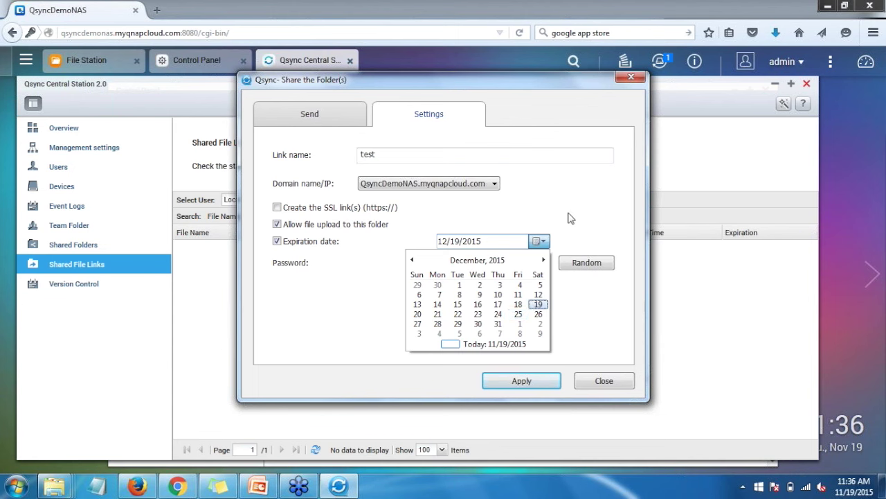
click(538, 304)
click(277, 241)
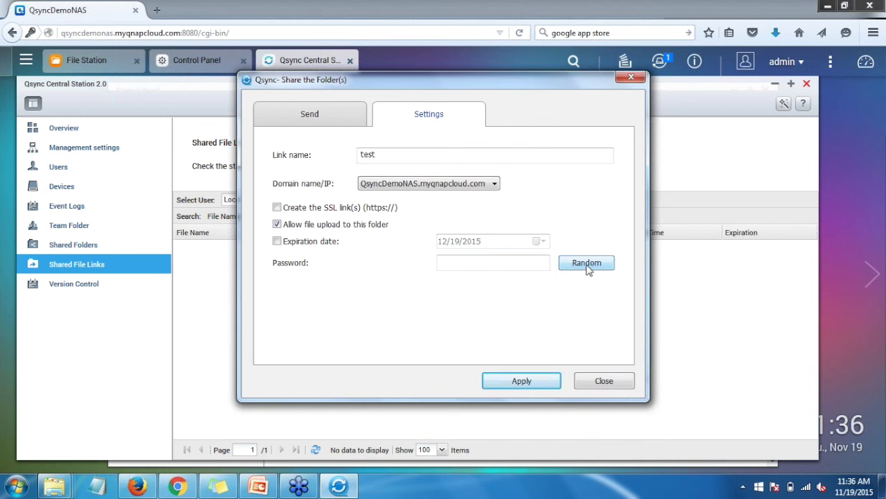
Step: Protect the link with a custom password, apply the settings and return to the Send tab
click(587, 263)
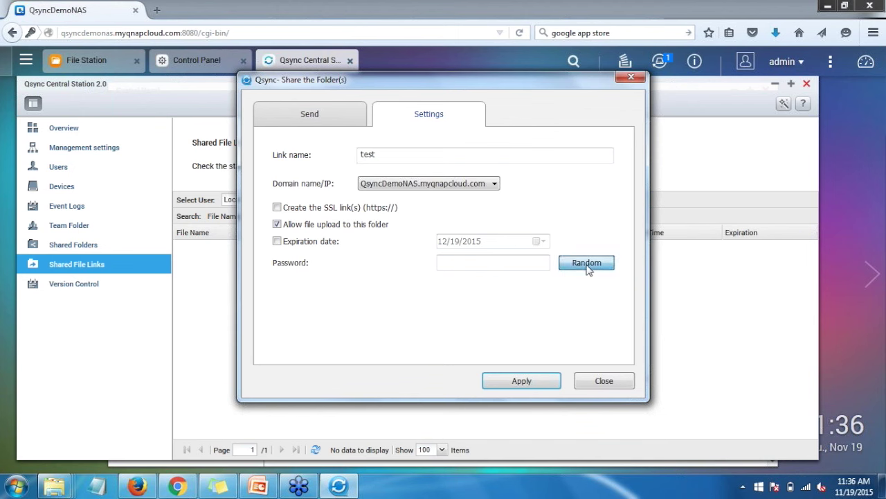
double_click(438, 261)
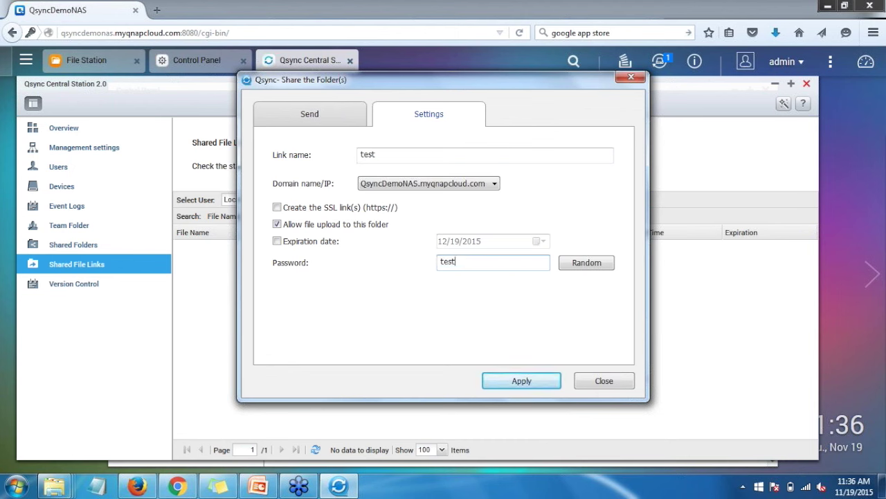
click(520, 383)
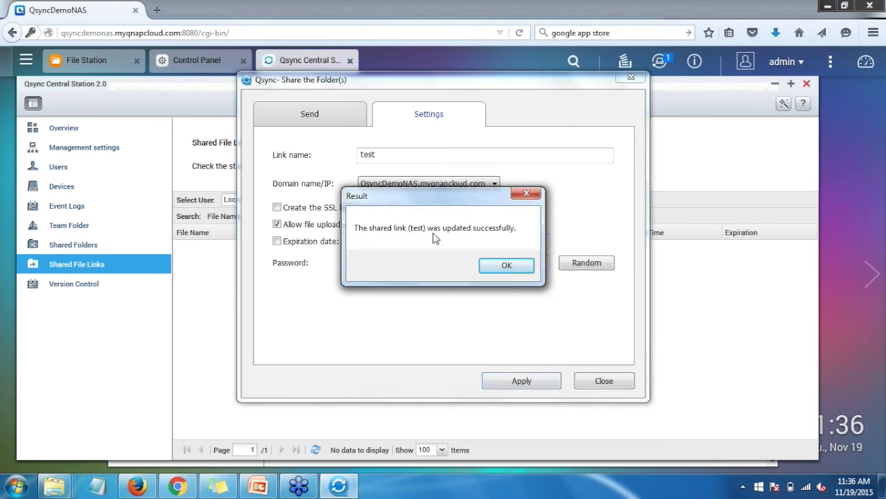
click(506, 266)
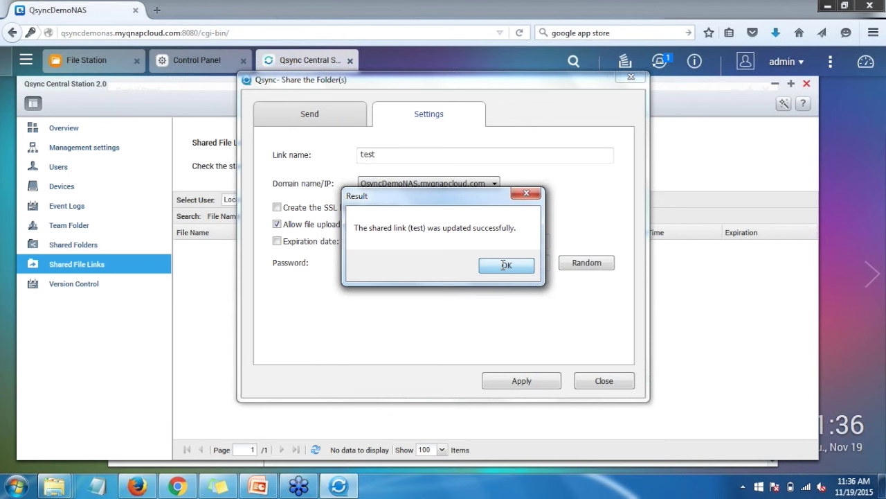
click(319, 116)
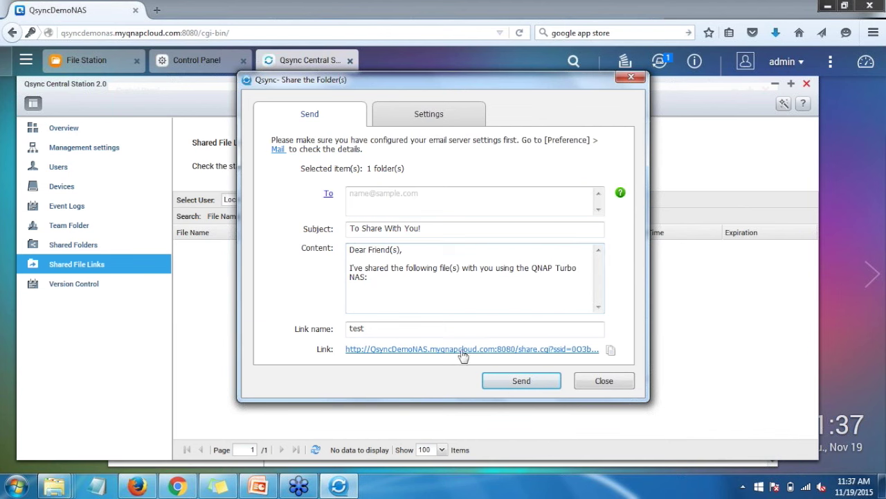
Step: Copy the QsyncDemoNAS.myqnapcloud.com:8080 link to the clipboard and dismiss the Share the Folder(s) dialog
click(611, 352)
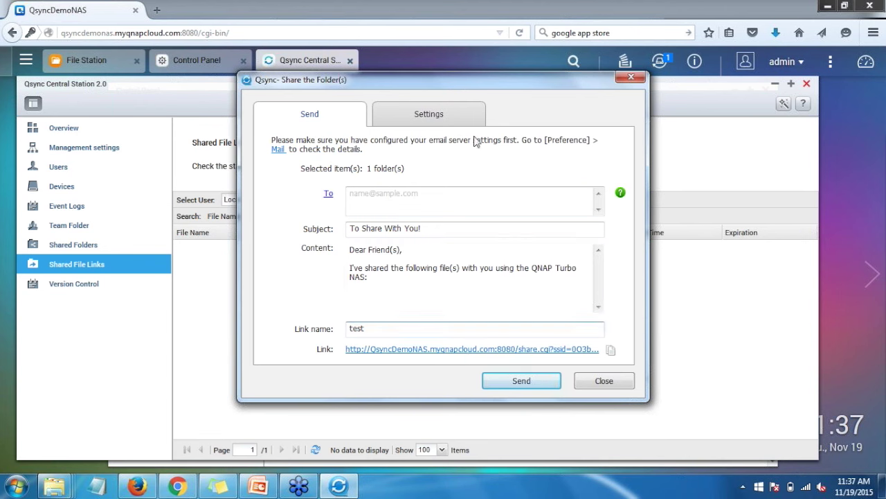
key(Escape)
Step: Load the copied share link in a new Firefox tab and unlock it with the link password
click(158, 11)
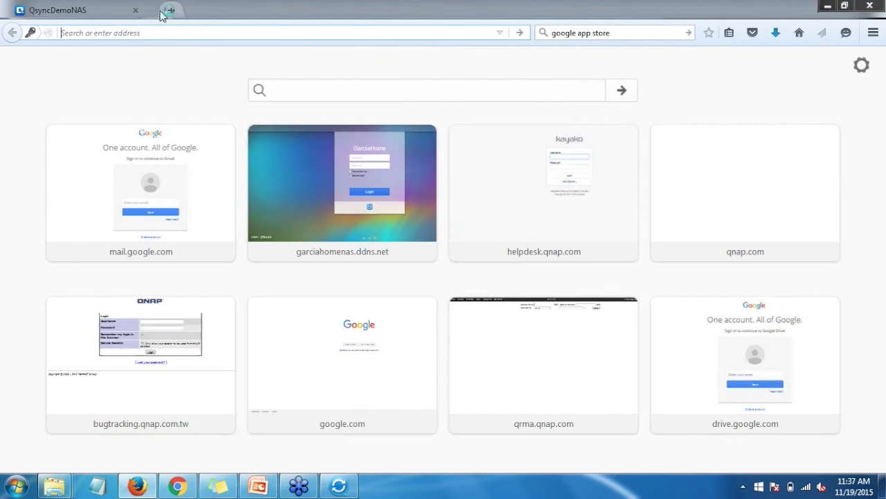
key(ctrl+v)
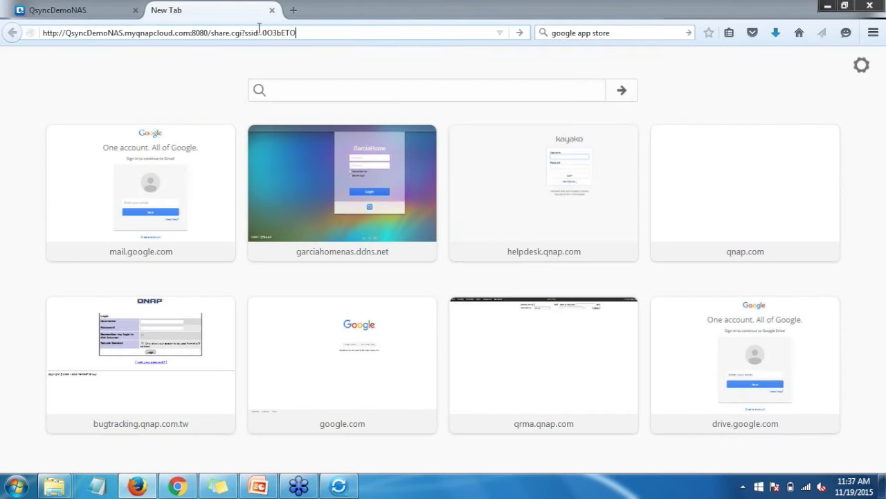
key(Return)
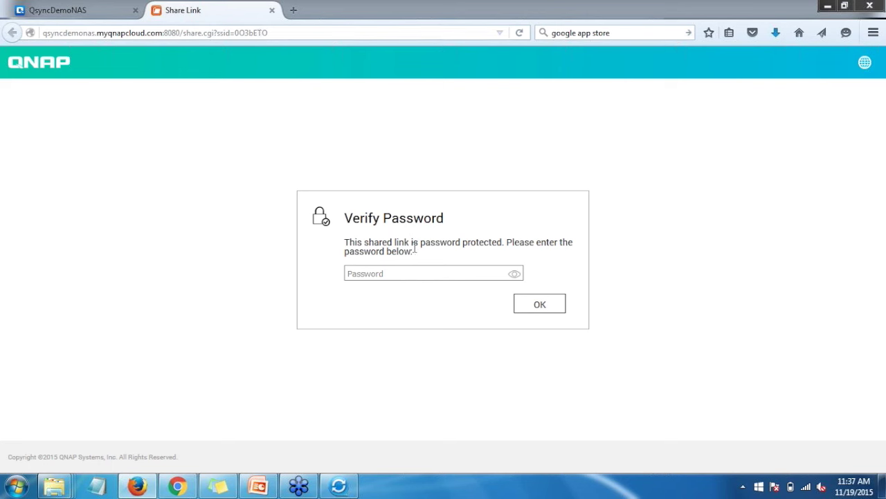
click(443, 273)
click(552, 306)
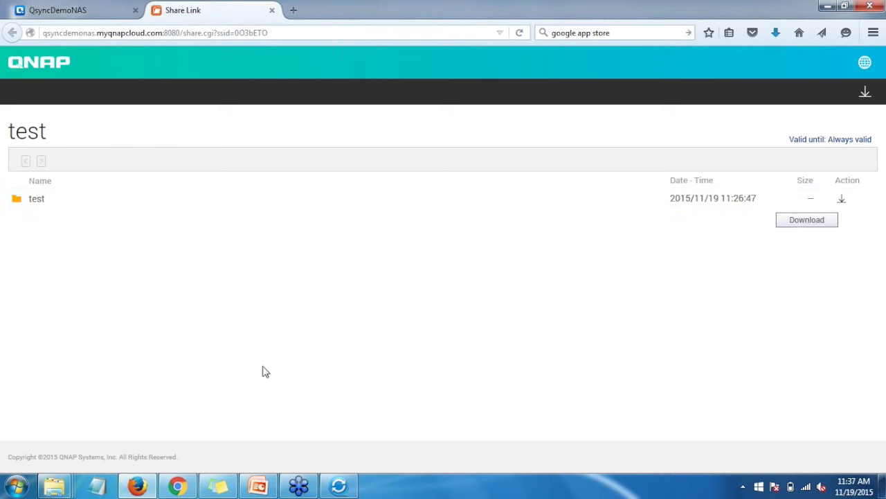
Step: Upload testUpload.txt from the Desktop into the test folder, then show PowerPoint slide 14, Version Control
click(40, 201)
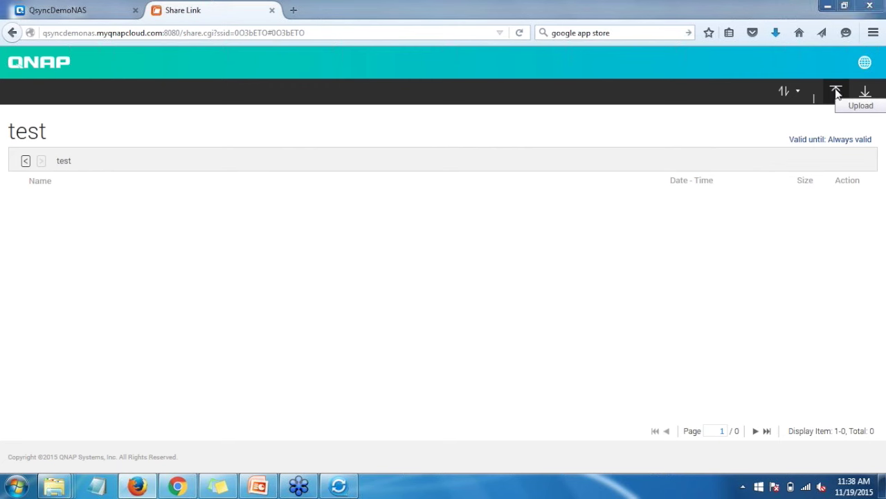
click(836, 93)
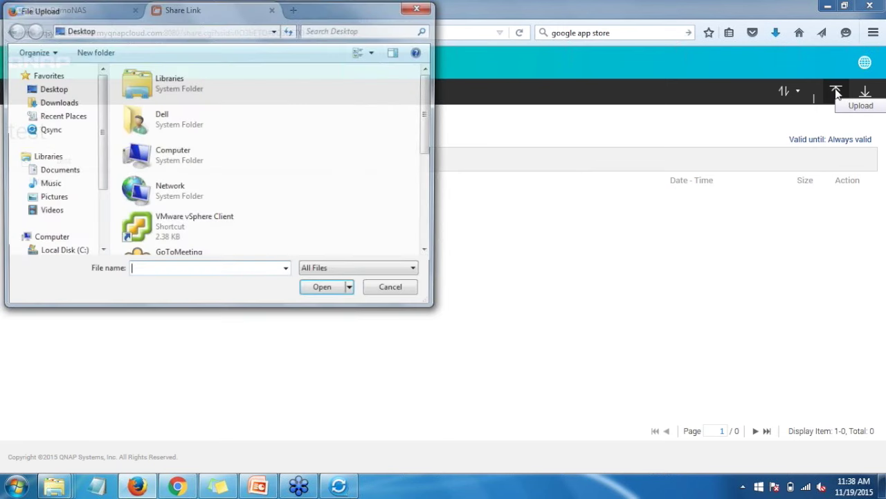
scroll(208, 173, down, 5)
click(187, 239)
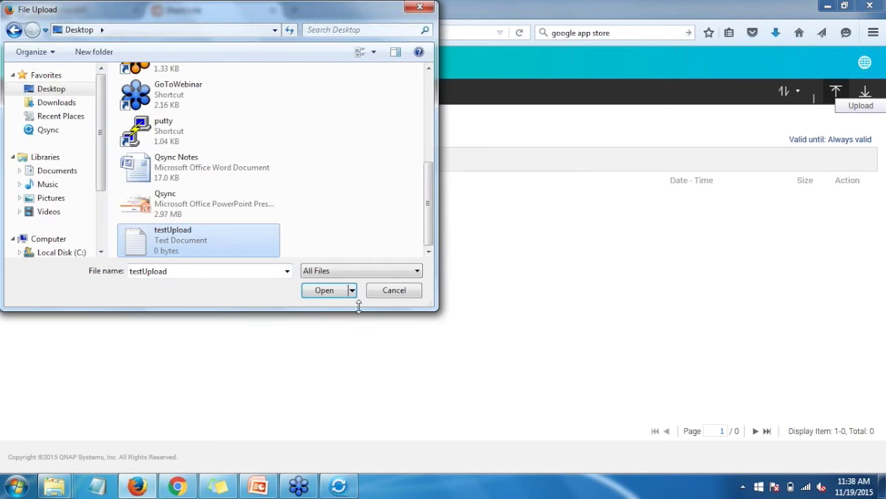
click(325, 291)
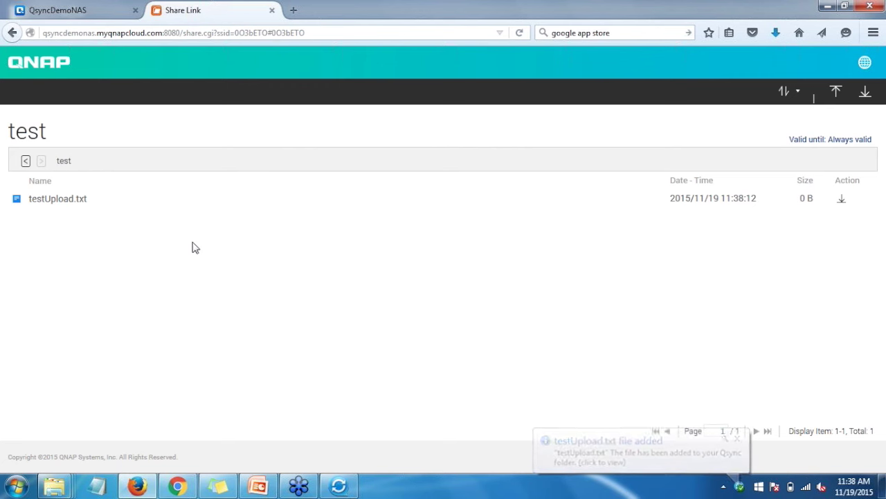
click(259, 487)
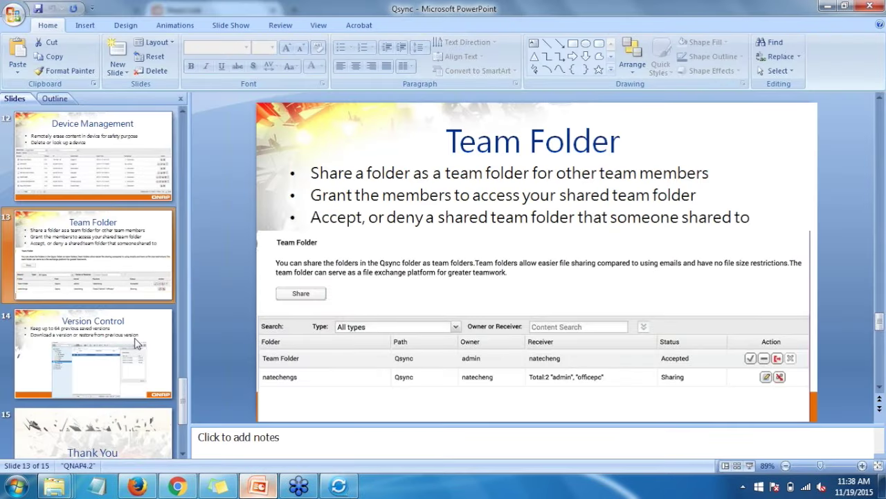
click(137, 342)
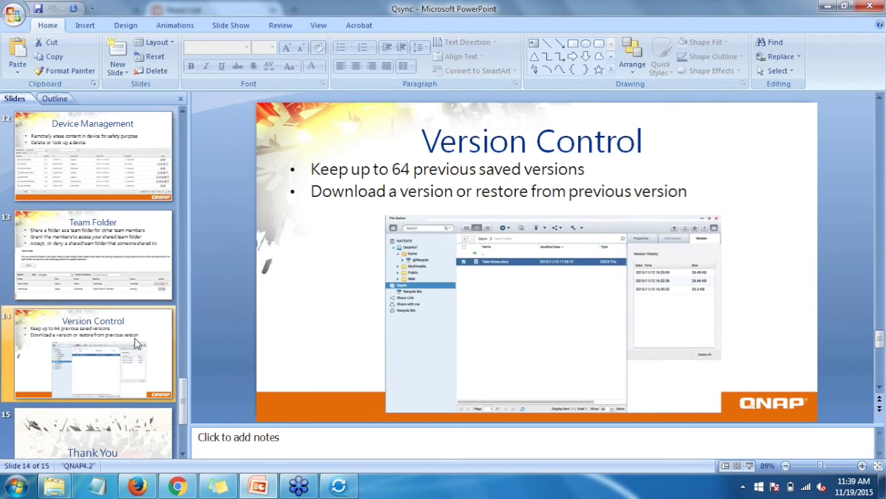
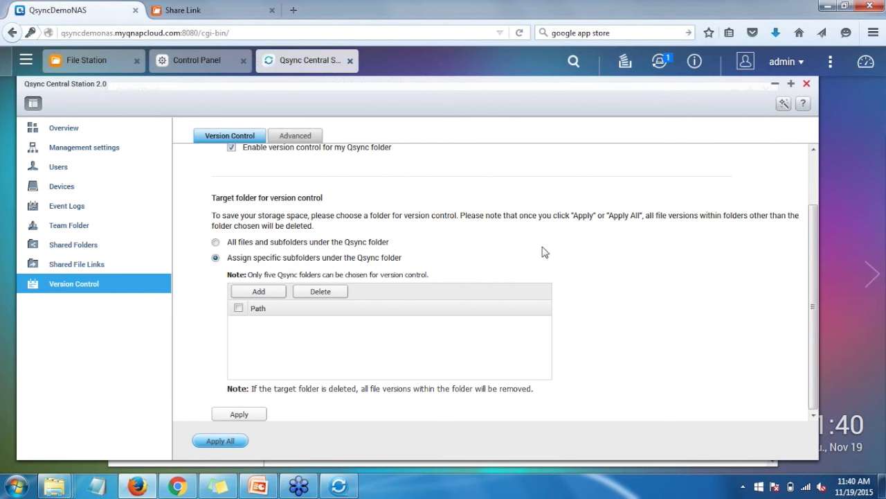
Step: Turn off version control for the personal Qsync folder without adding any subfolders
click(265, 298)
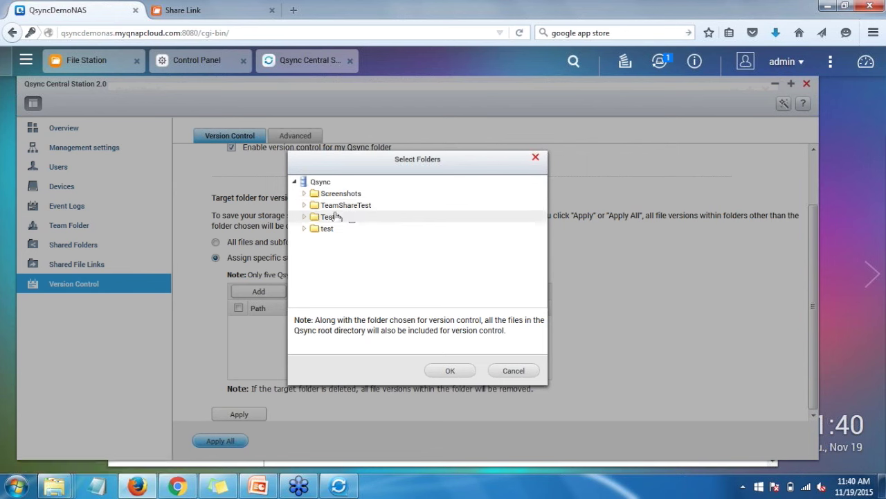
click(522, 370)
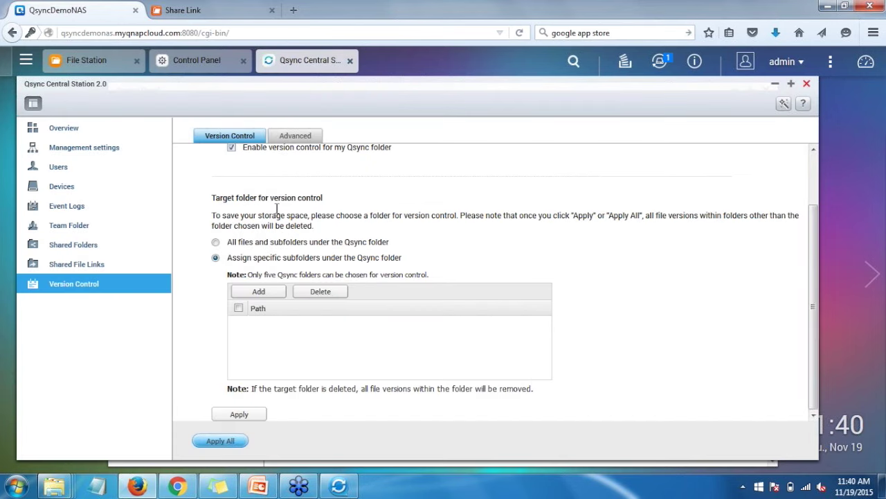
scroll(276, 207, up, 2)
click(231, 205)
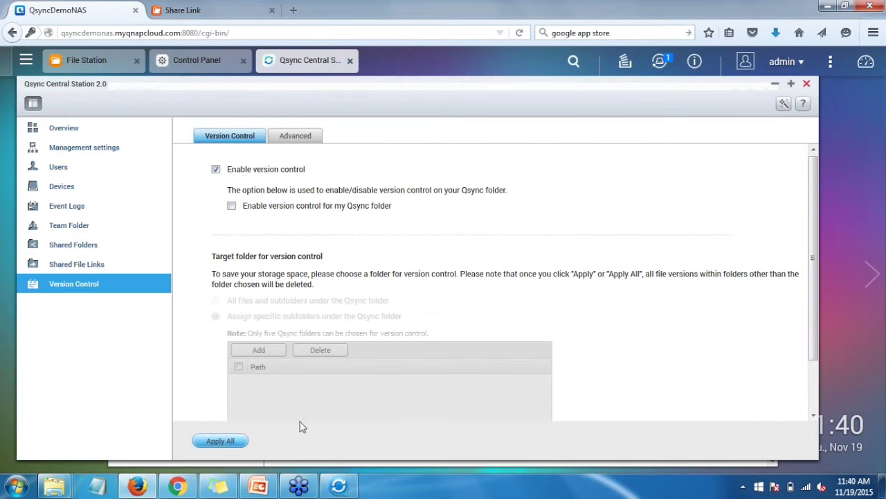
Step: In Advanced settings, set Maximum Number of Versions to 64 and apply it
click(300, 138)
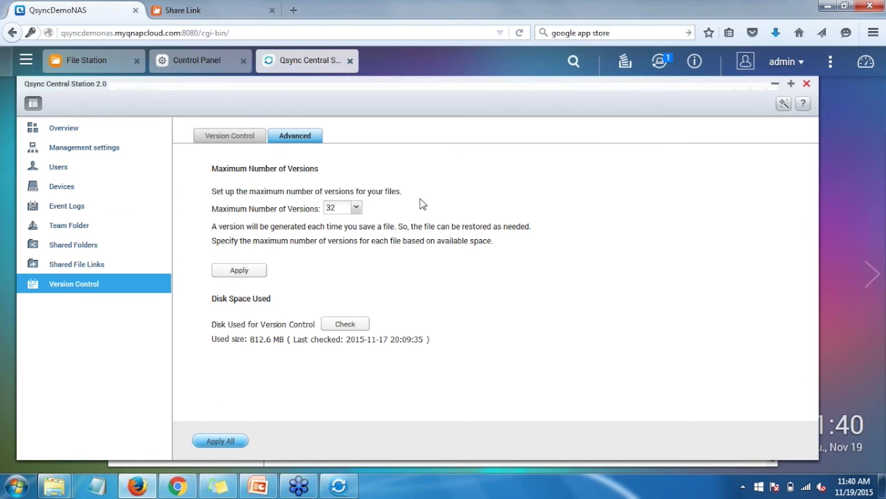
click(353, 209)
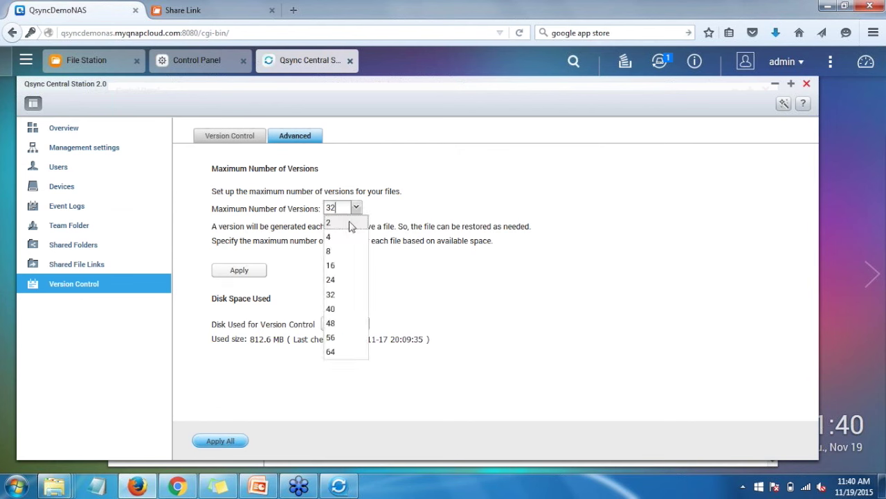
click(353, 351)
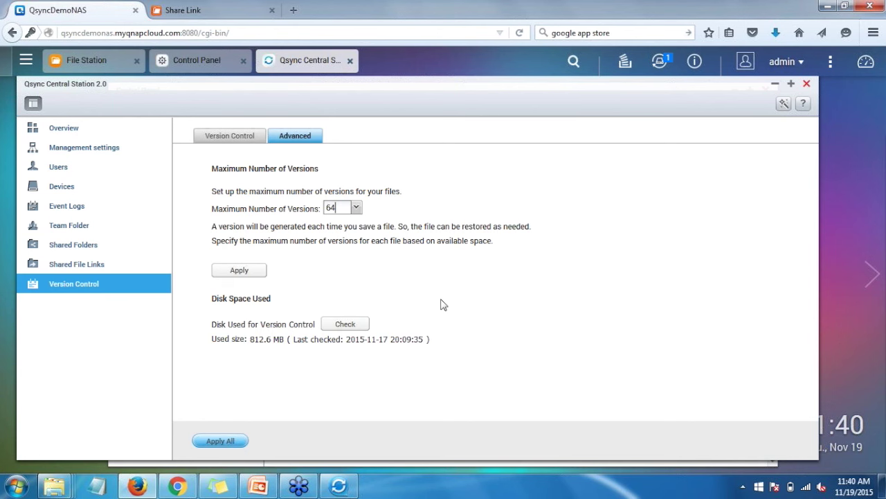
click(253, 276)
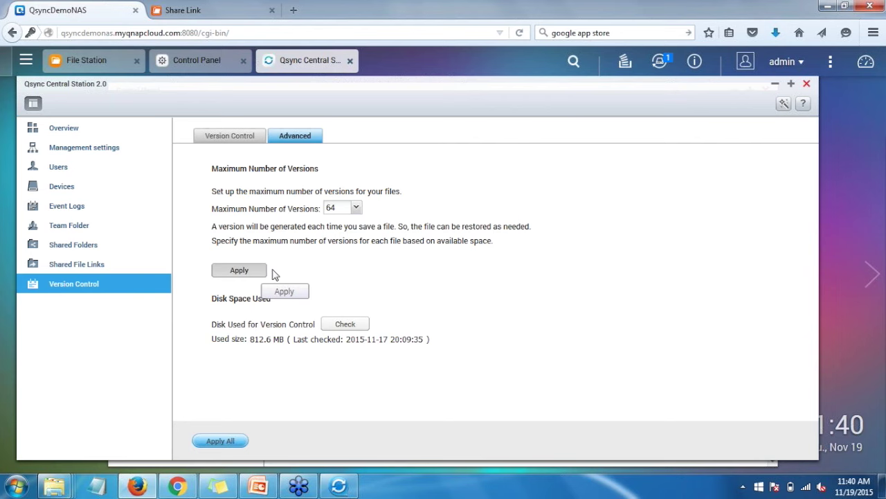
key(Return)
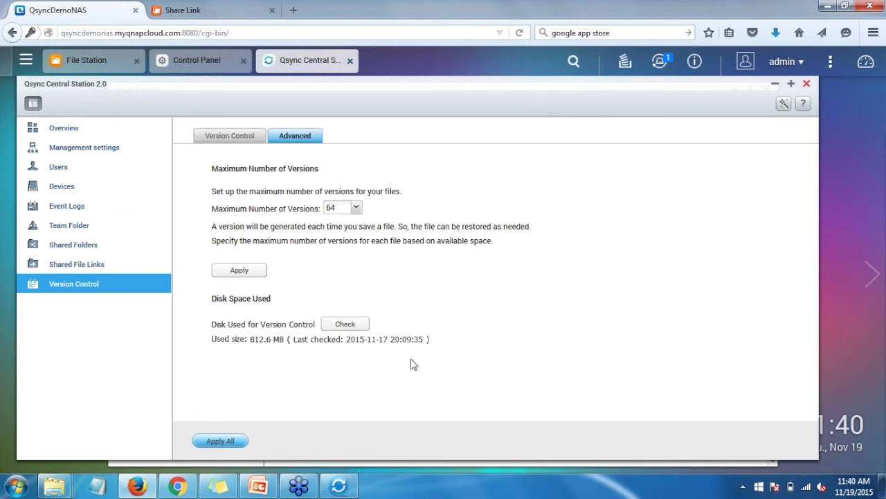
click(239, 141)
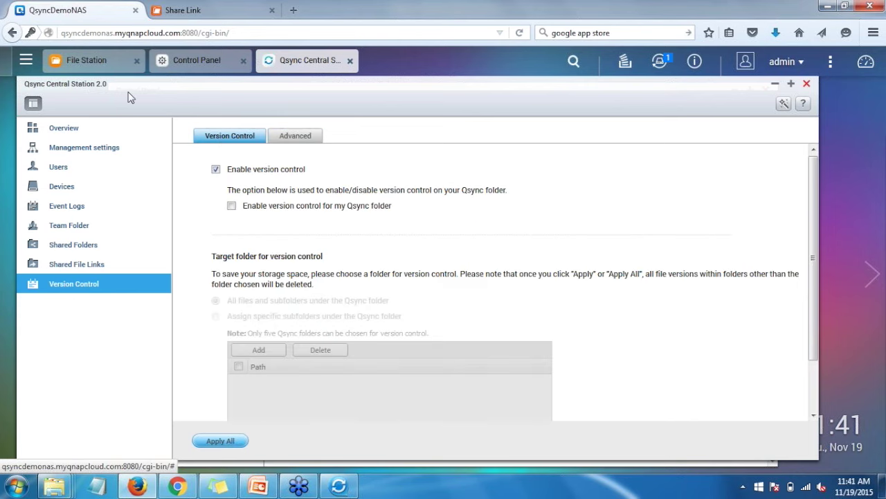
Step: Open the Previous Versions history of tour.txt in File Station's Qsync folder
click(89, 63)
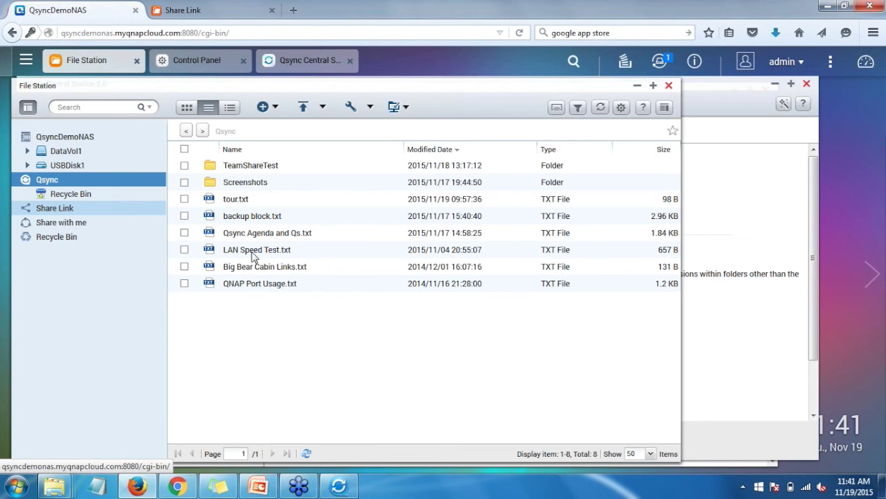
click(322, 249)
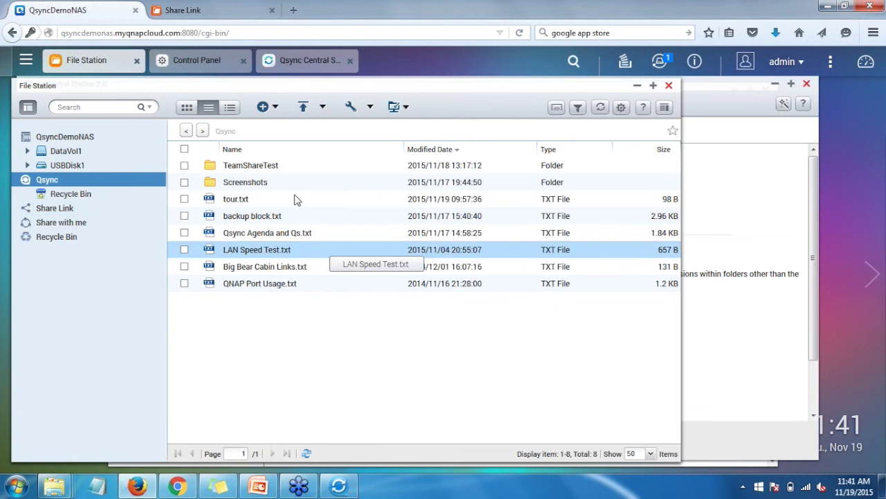
click(241, 215)
click(246, 200)
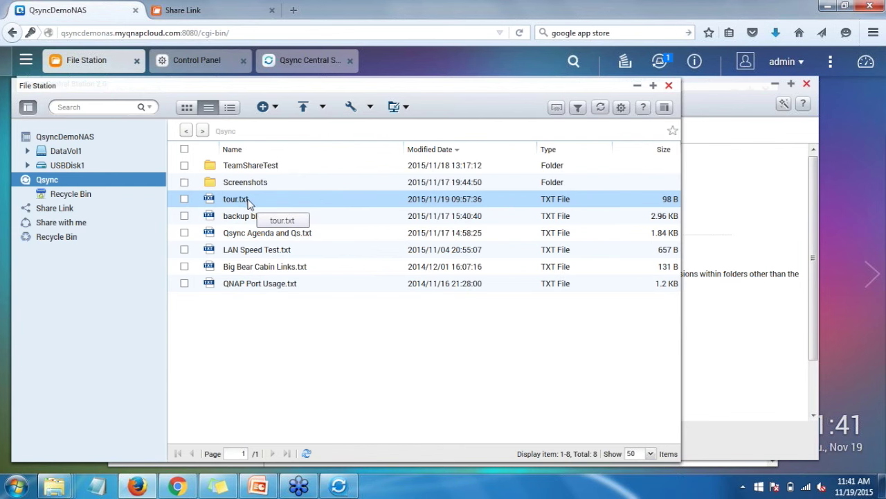
right_click(248, 202)
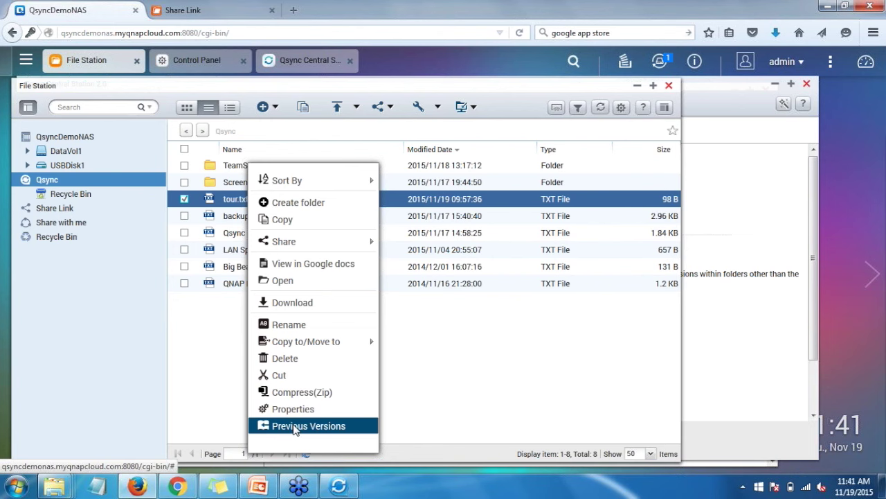
click(294, 426)
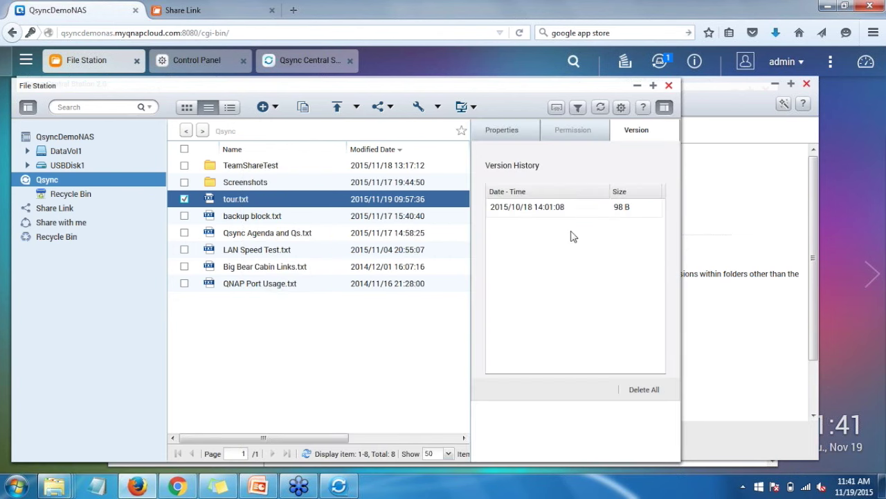
Step: Select the 2015/10/18 14:01:08 version, then bring up the local Qsync folder window
click(552, 209)
mouse_move(516, 227)
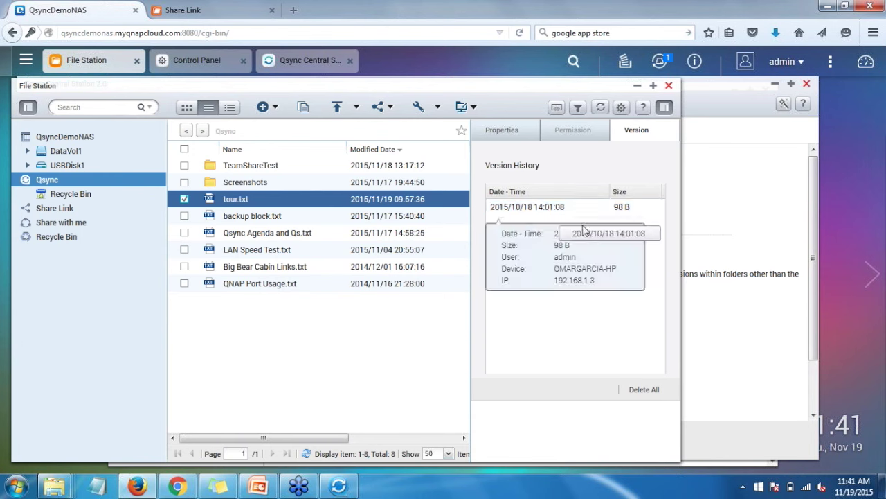
click(526, 215)
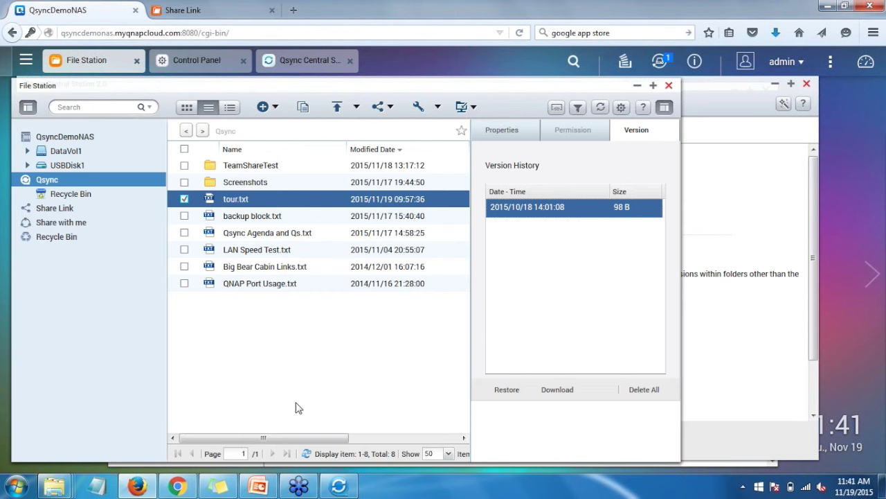
mouse_move(67, 490)
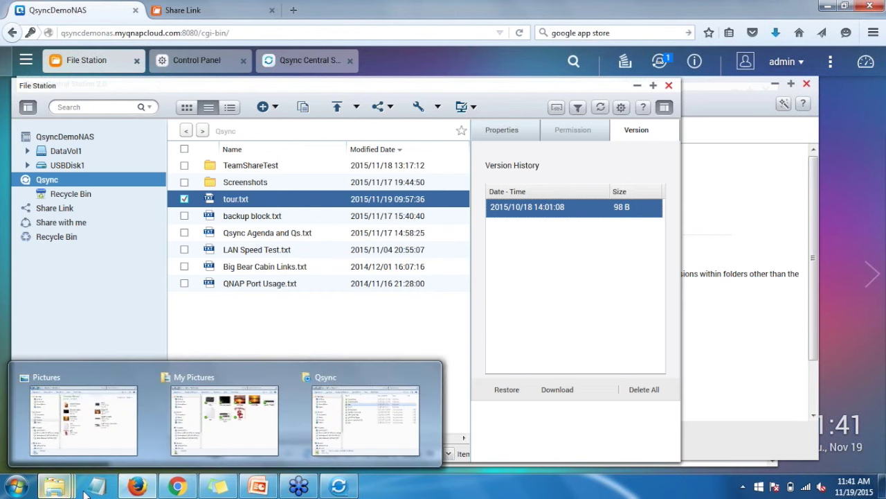
click(365, 423)
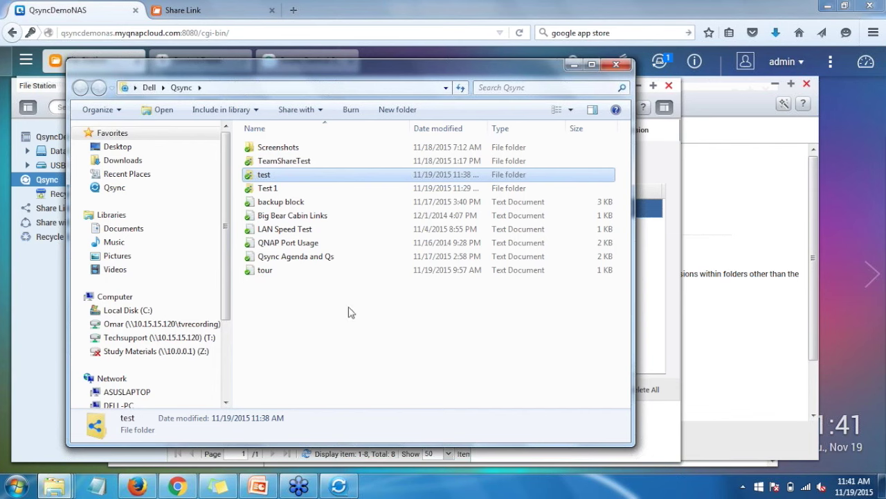
Step: Append 'testVersioning for QNAP' below the URL in the local tour file, then close Notepad and Explorer
click(300, 277)
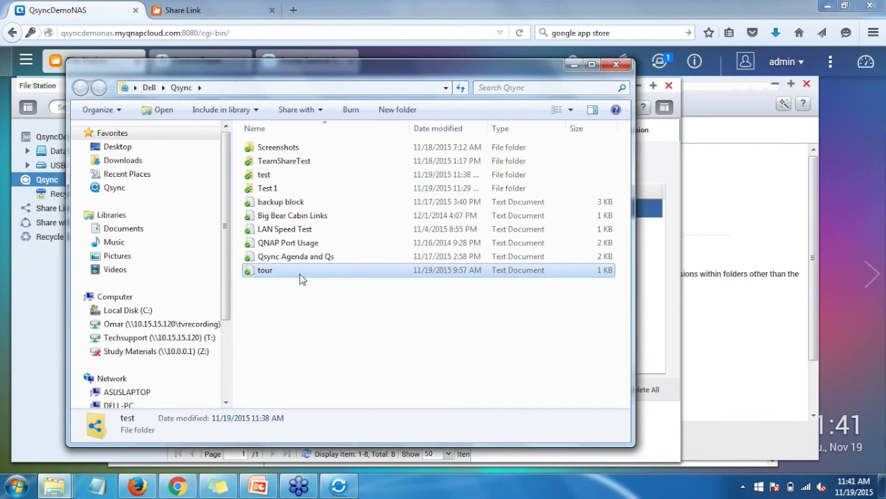
double_click(300, 276)
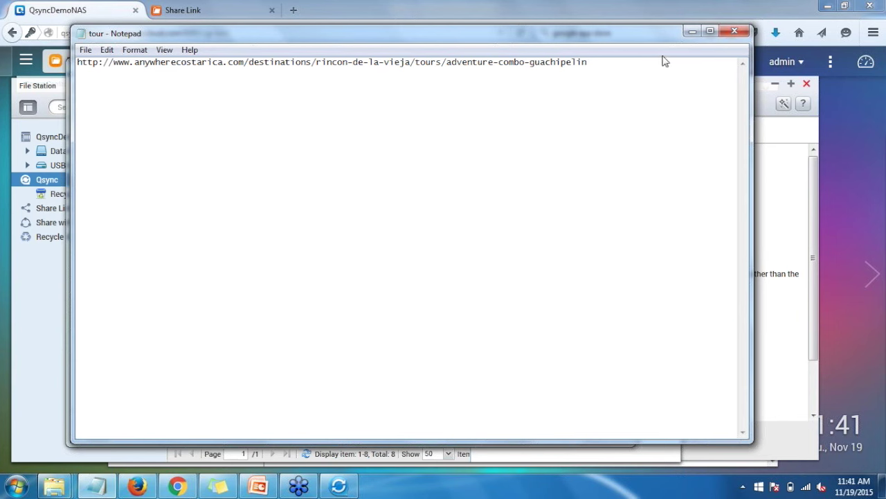
click(636, 66)
key(Return)
key(Return)
text(testVersionin)
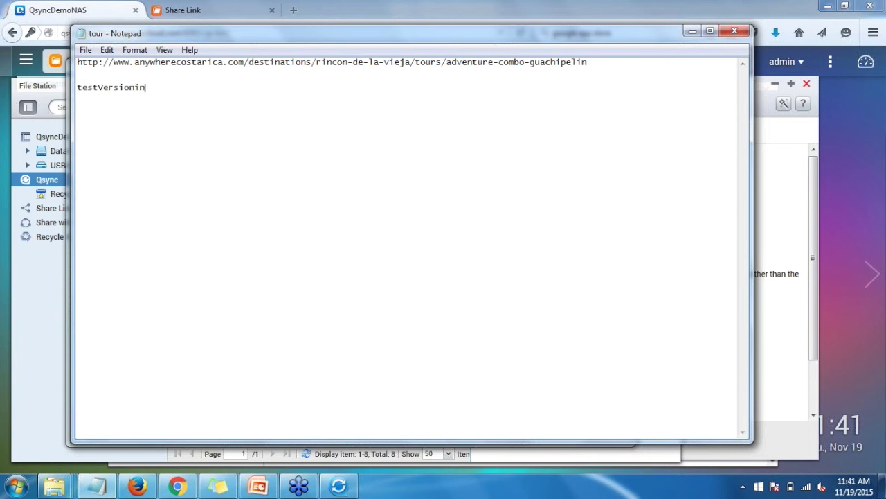
text(g for QNAP)
click(733, 35)
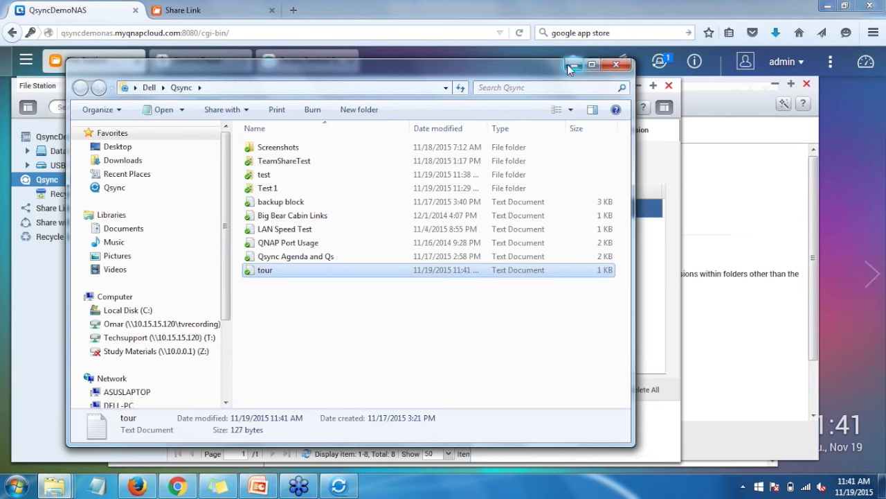
click(616, 65)
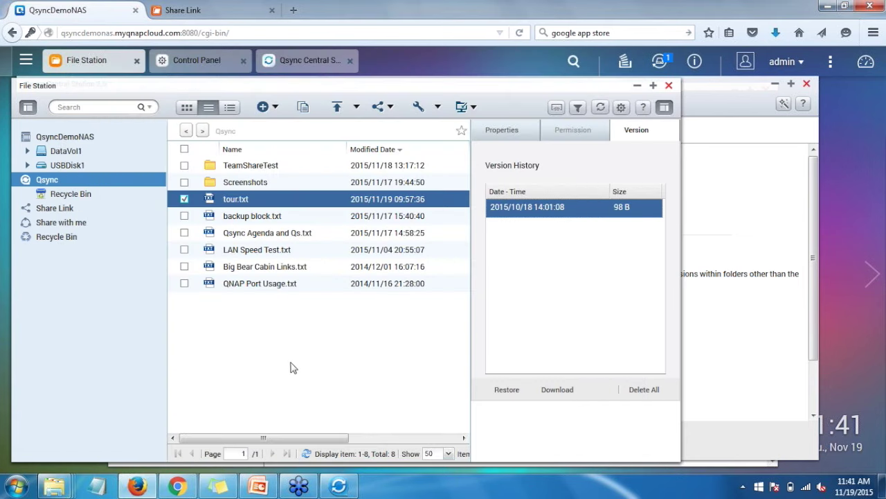
Step: Refresh, view tour.txt, then download its earlier 98 B version and open it in Notepad
click(602, 110)
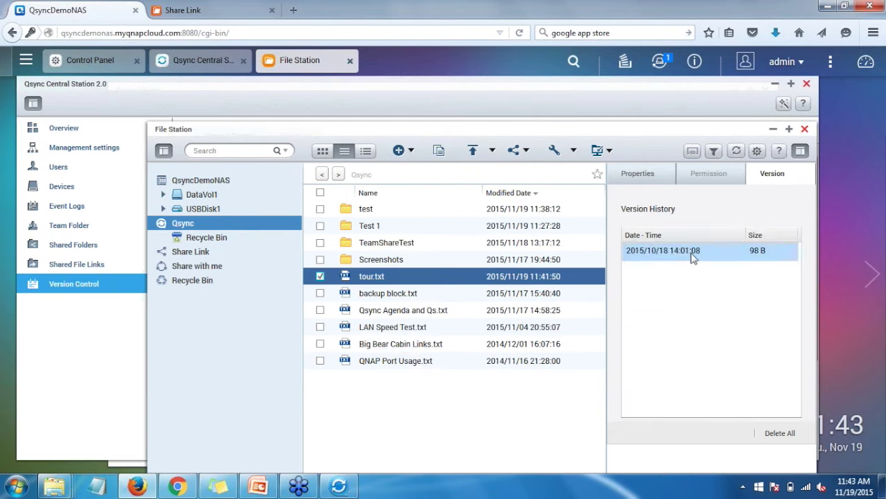
double_click(371, 277)
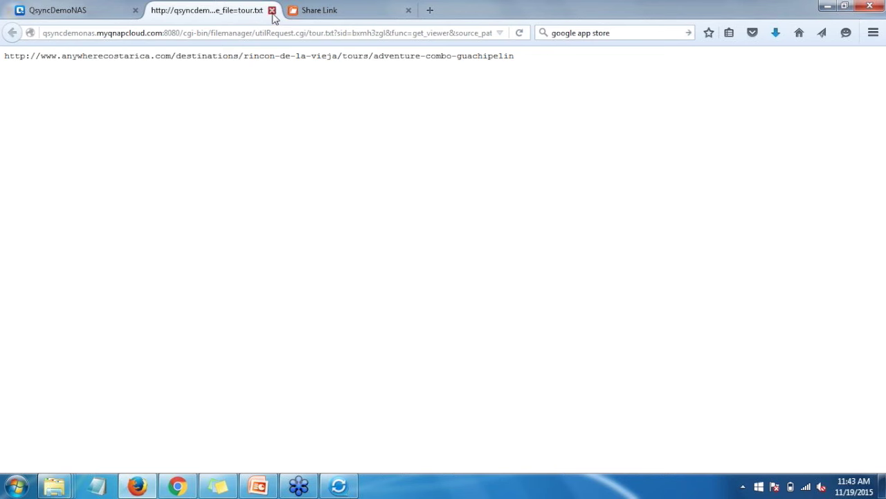
click(272, 11)
click(791, 205)
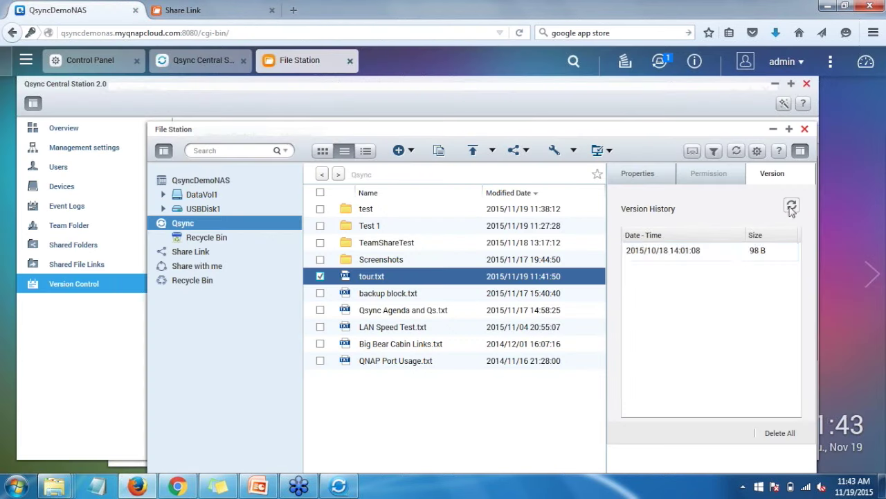
click(713, 250)
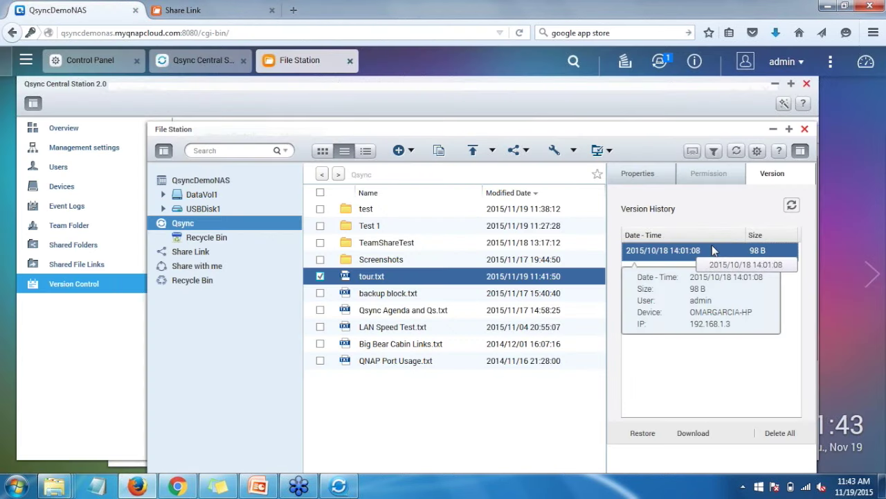
click(699, 438)
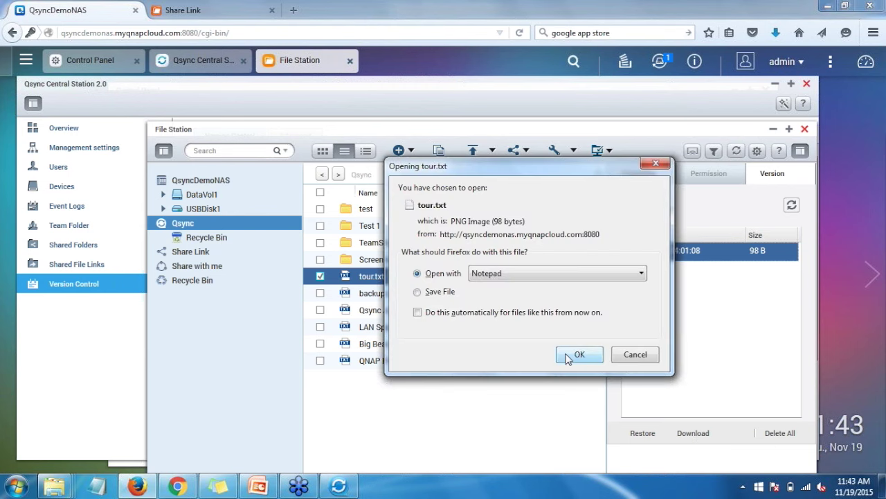
click(567, 359)
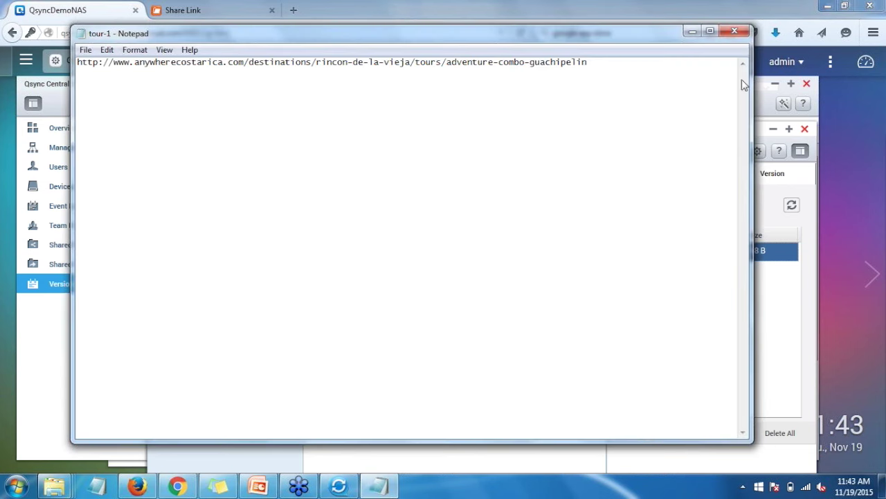
click(735, 33)
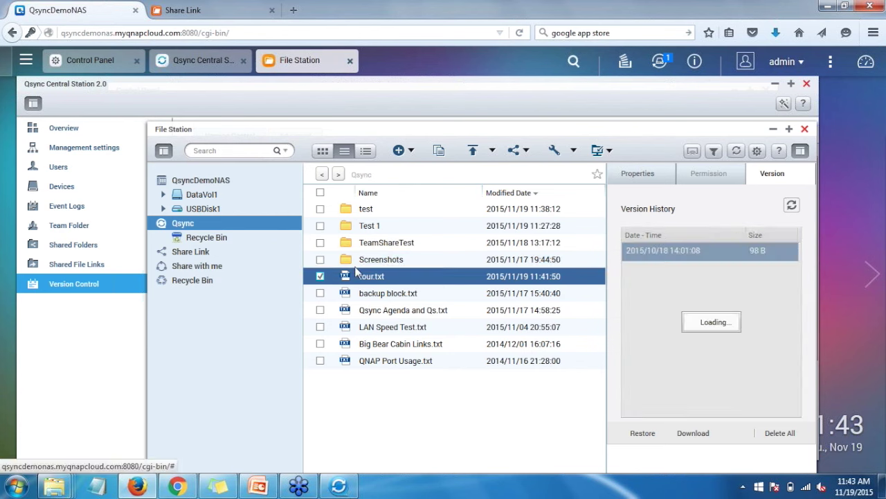
Step: Re-check the current tour.txt, download the earlier version again, then show PowerPoint's Thank You slide
double_click(367, 276)
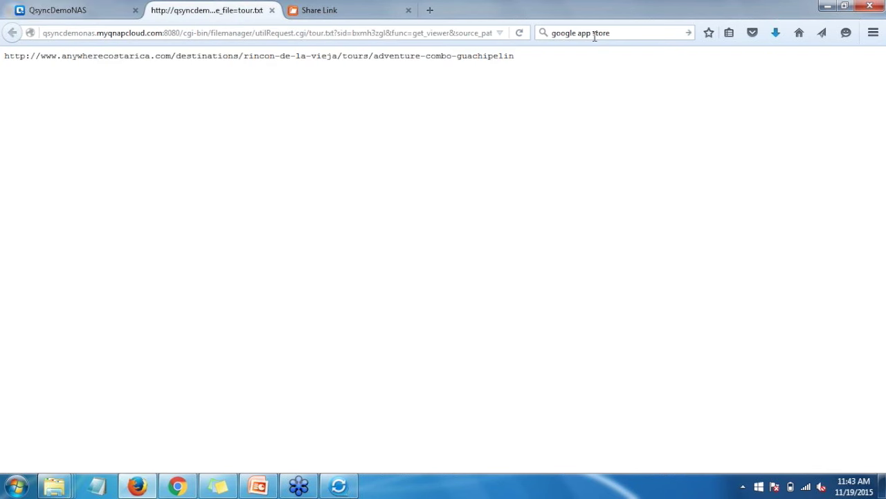
click(519, 33)
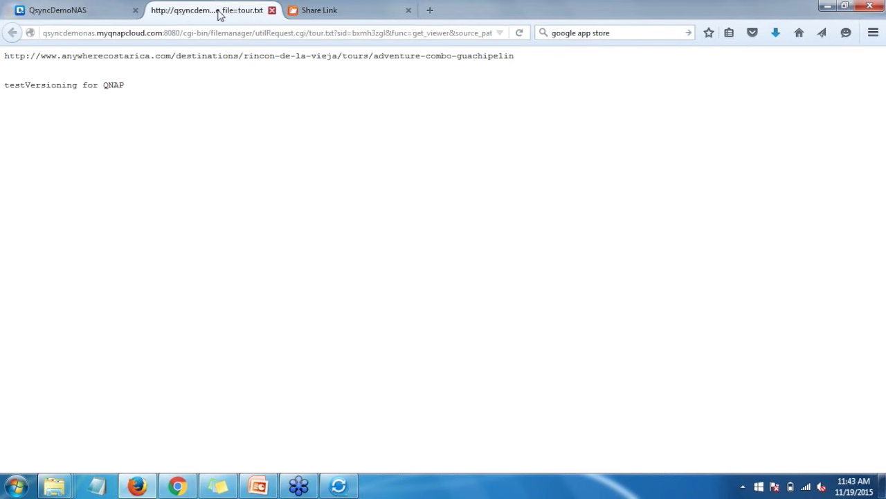
click(272, 10)
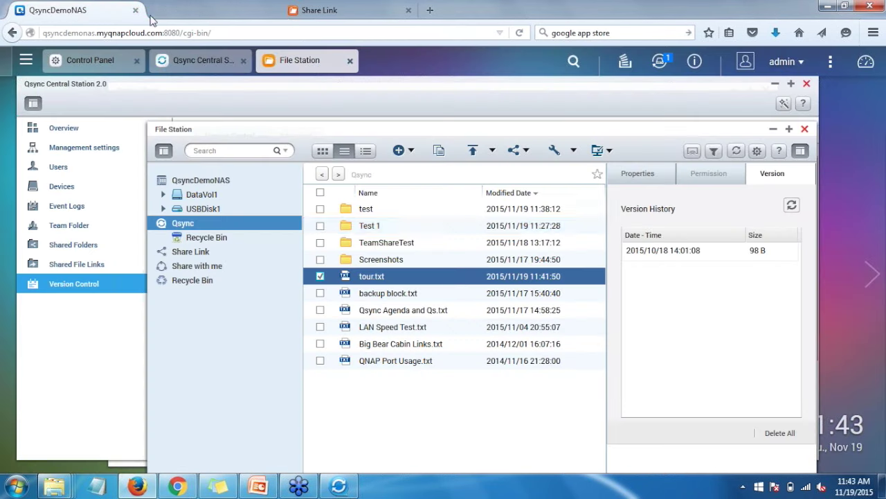
click(676, 255)
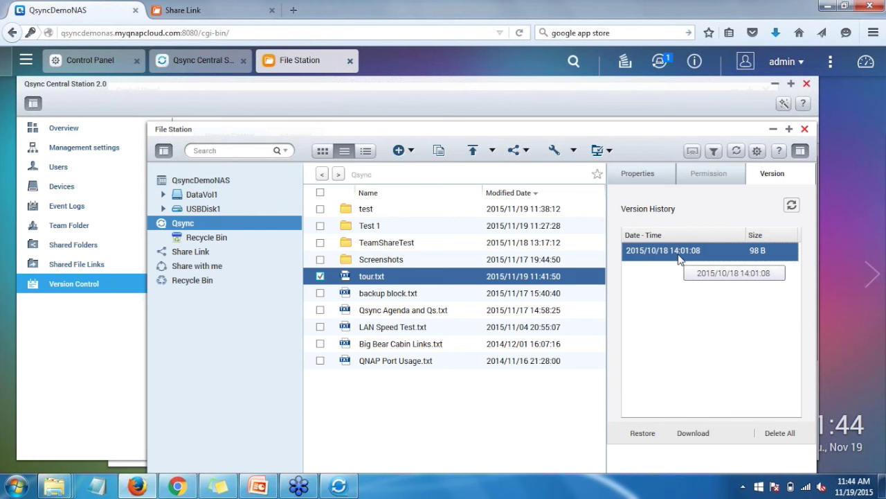
click(700, 434)
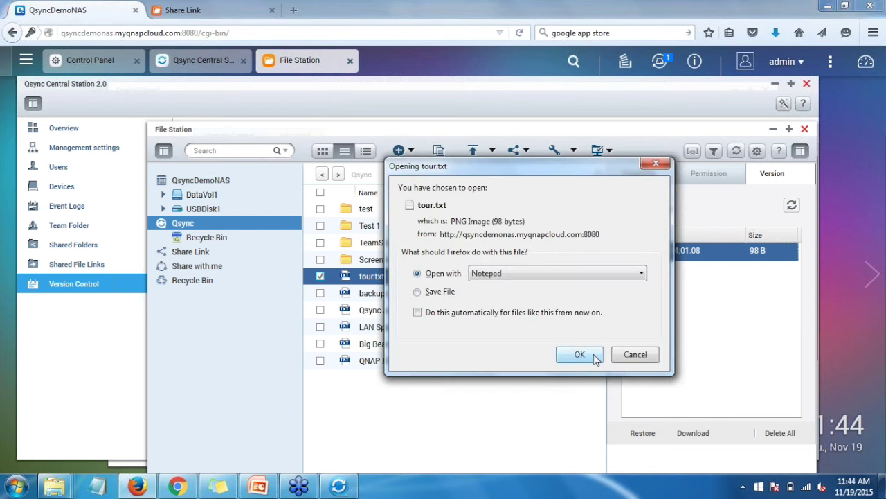
click(580, 355)
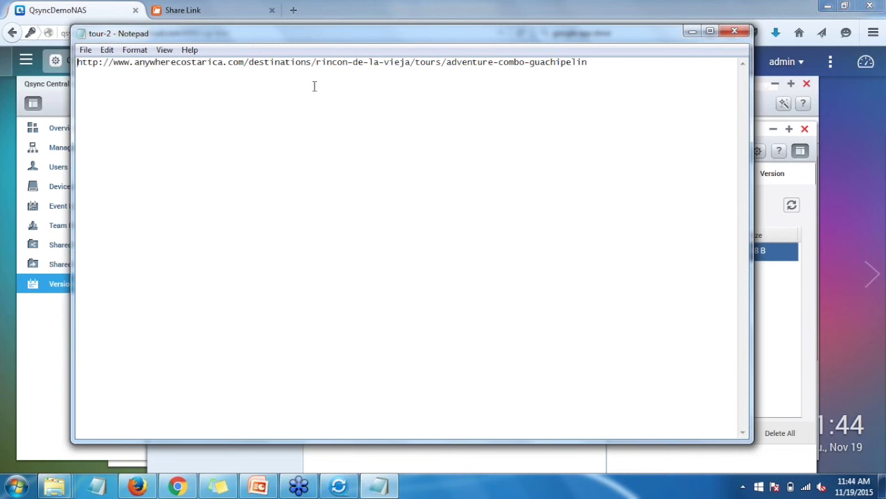
click(735, 40)
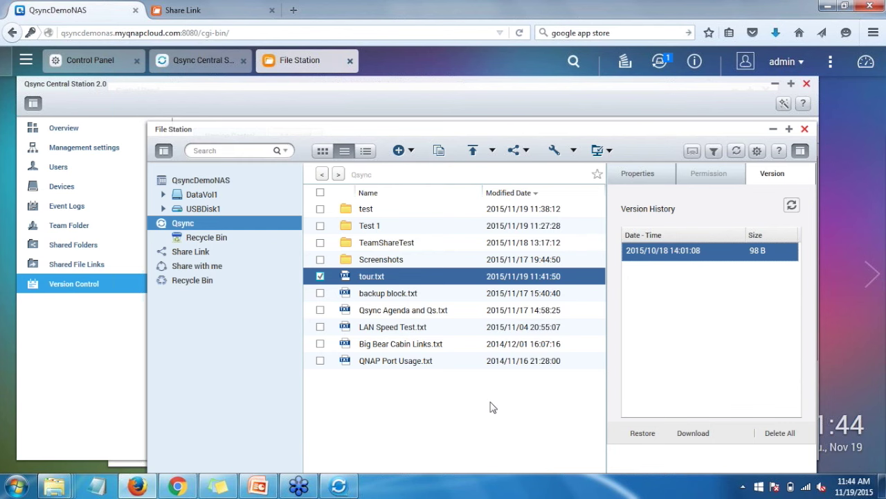
click(269, 488)
click(135, 430)
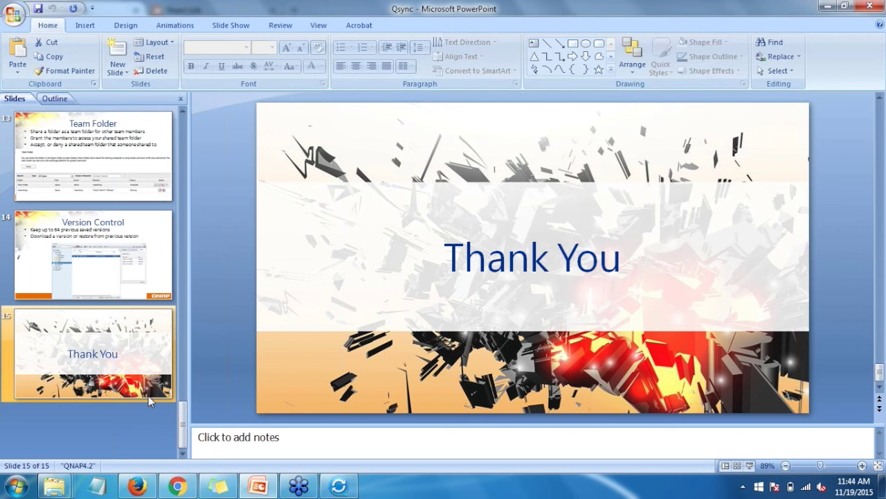